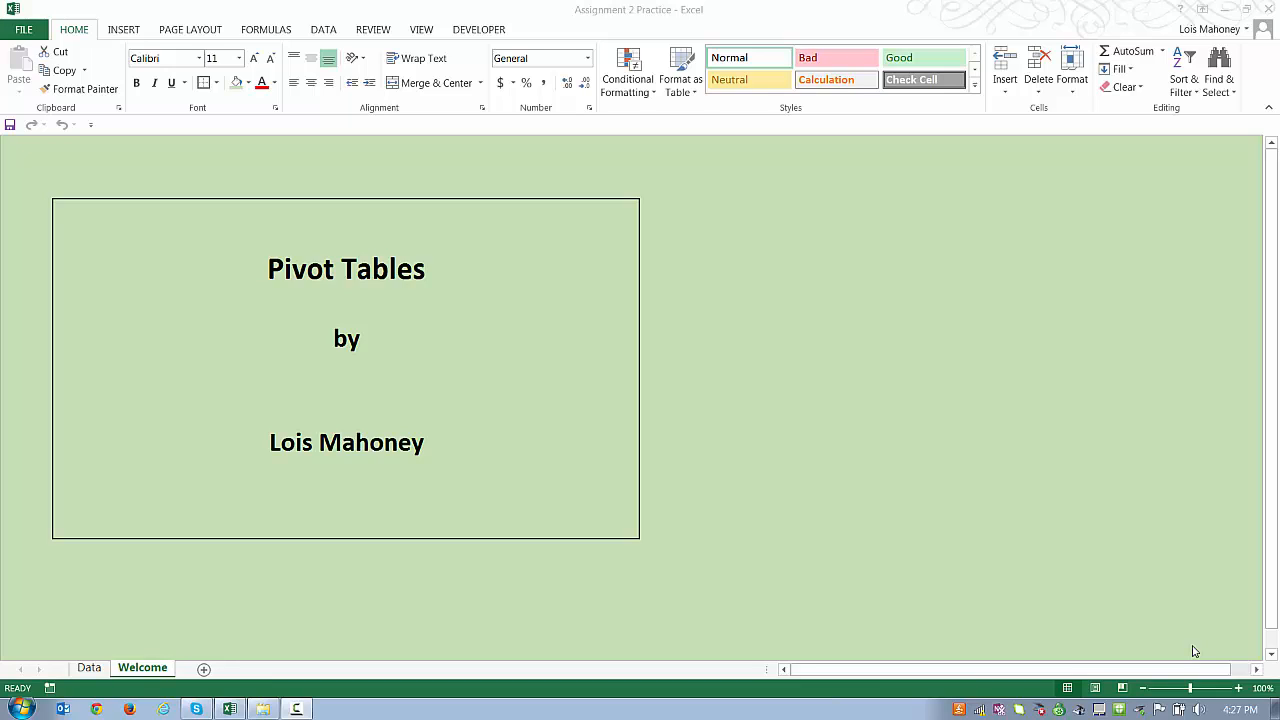
Step: Go to the Data sheet with the eight-row sales table dated January to April
left_click(89, 667)
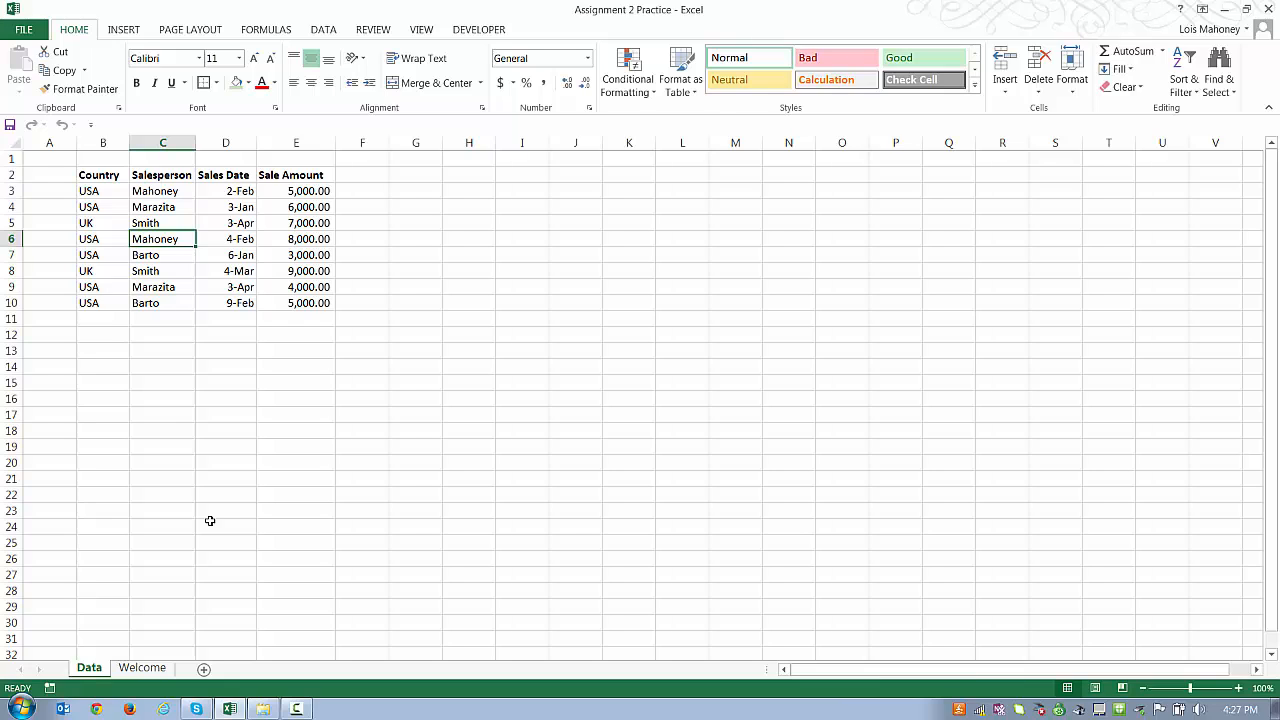
left_click(240, 146)
right_click(240, 146)
left_click(280, 260)
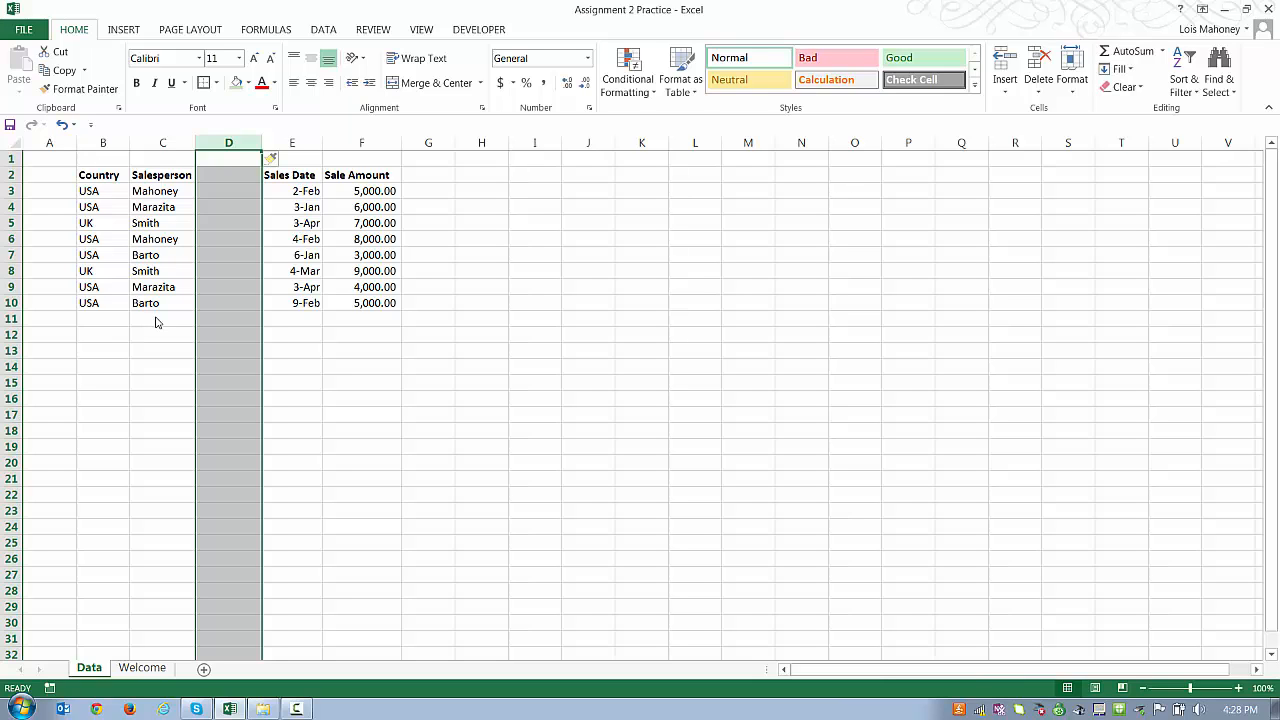
left_click(63, 126)
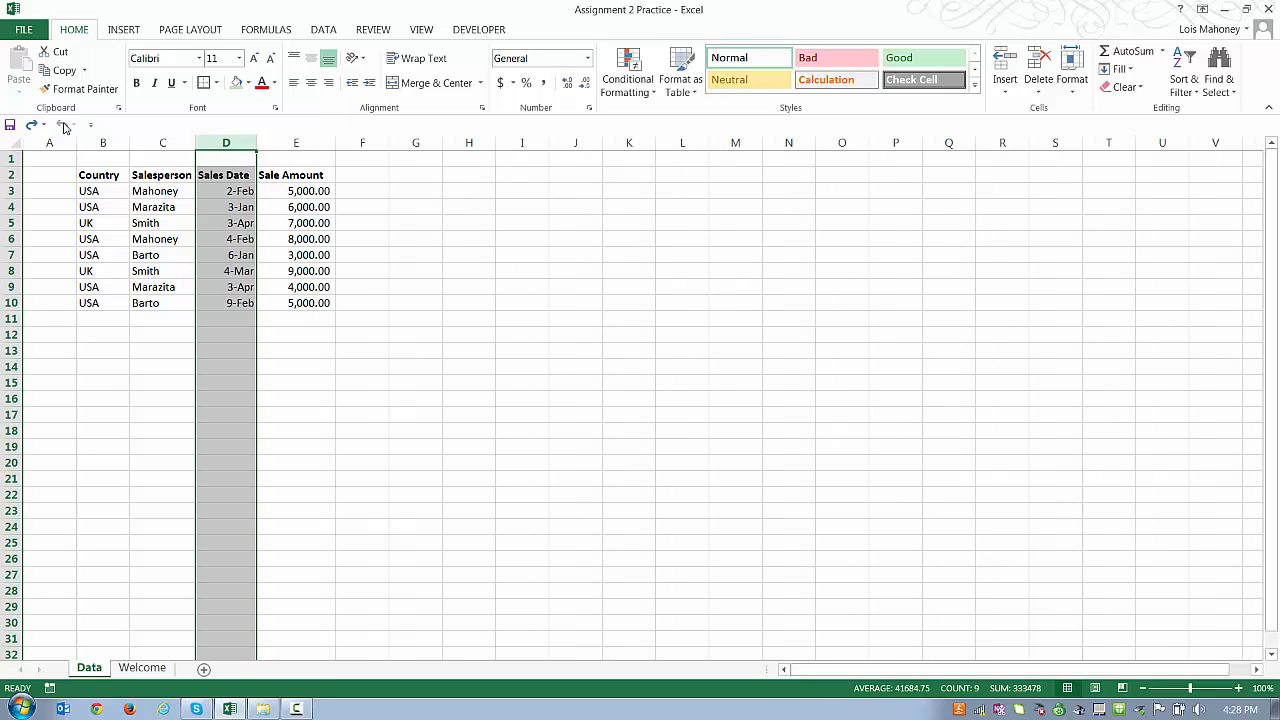
left_click(164, 352)
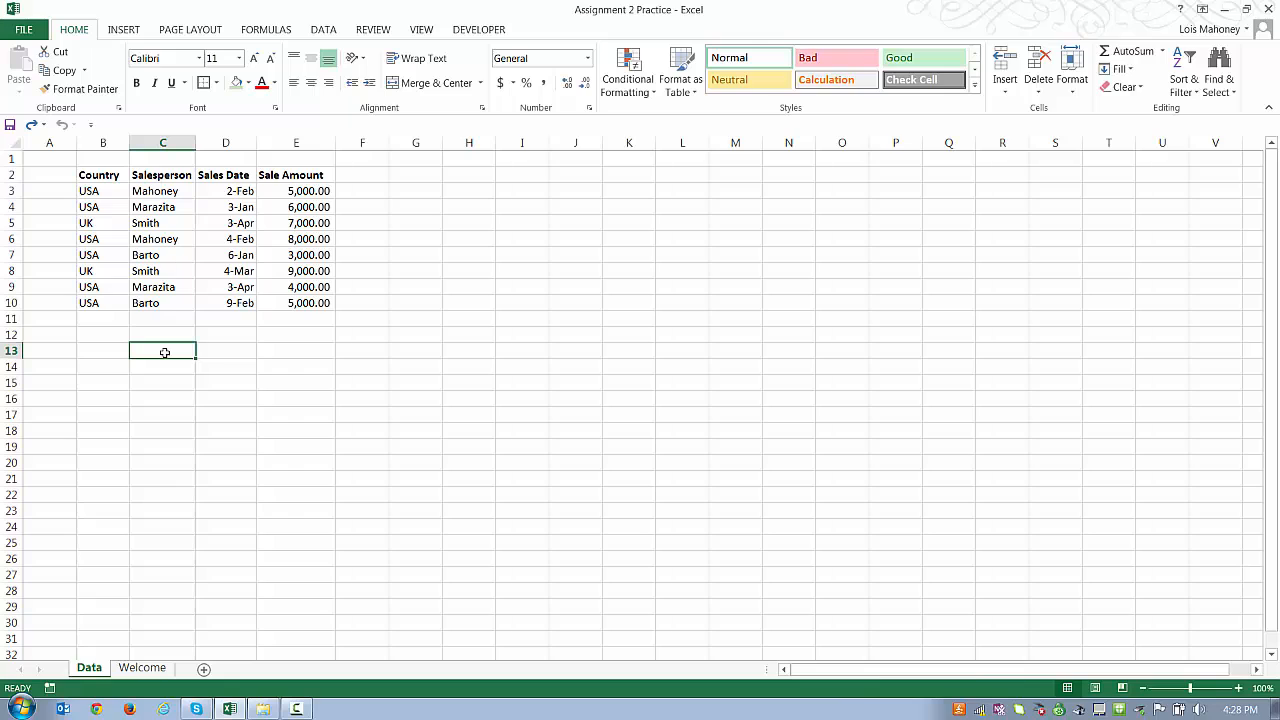
left_click(171, 249)
Step: Start a PivotTable from the sales range Data!$B$2:$E$10, placed on a new worksheet
left_click(175, 242)
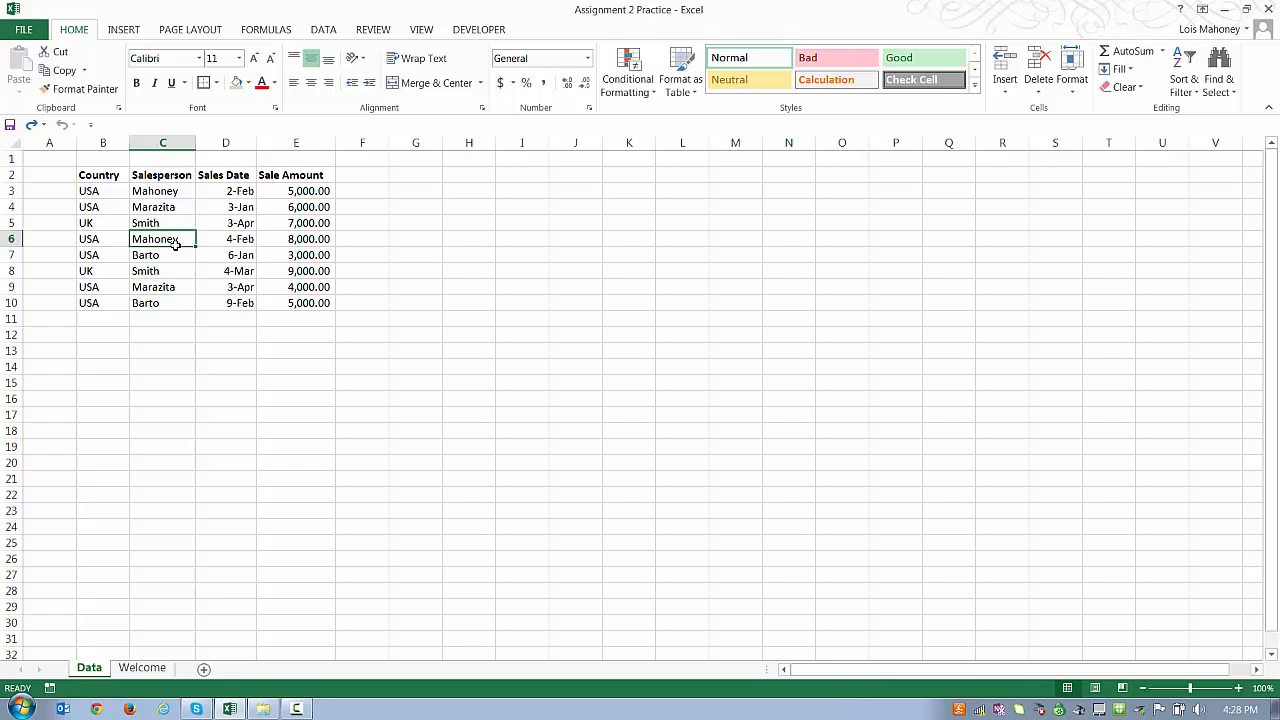
left_click(124, 30)
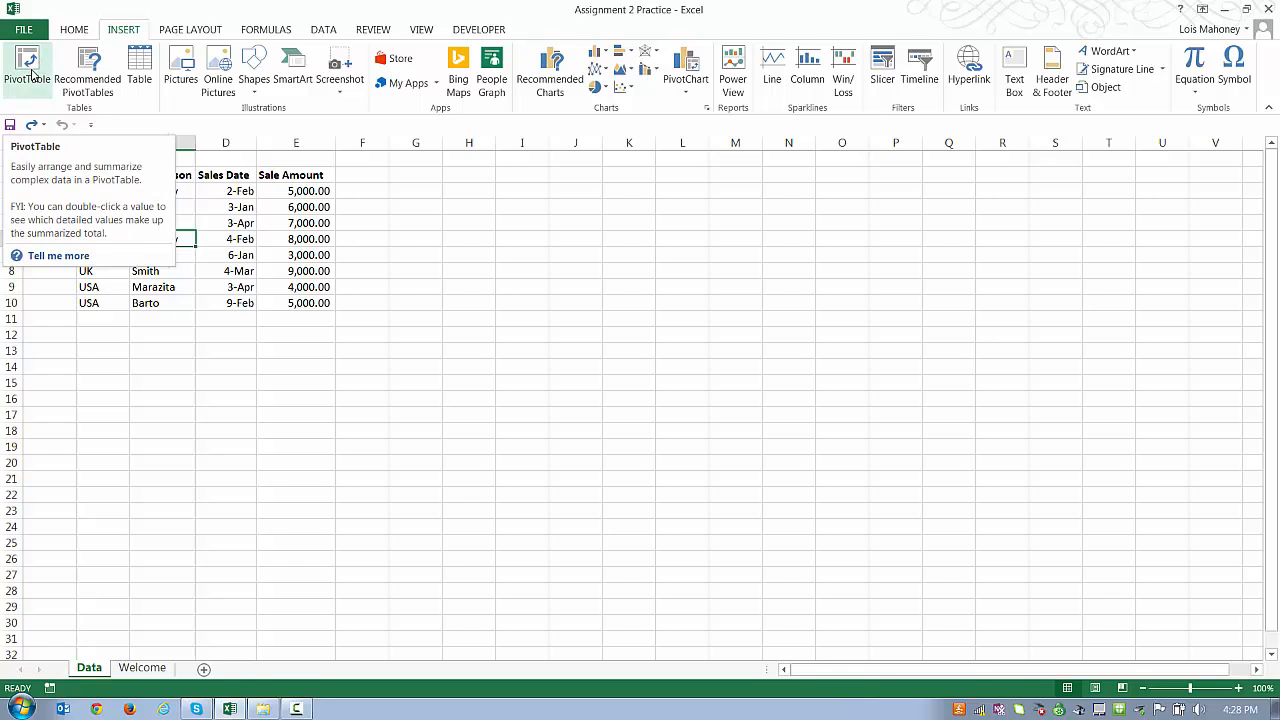
left_click(32, 74)
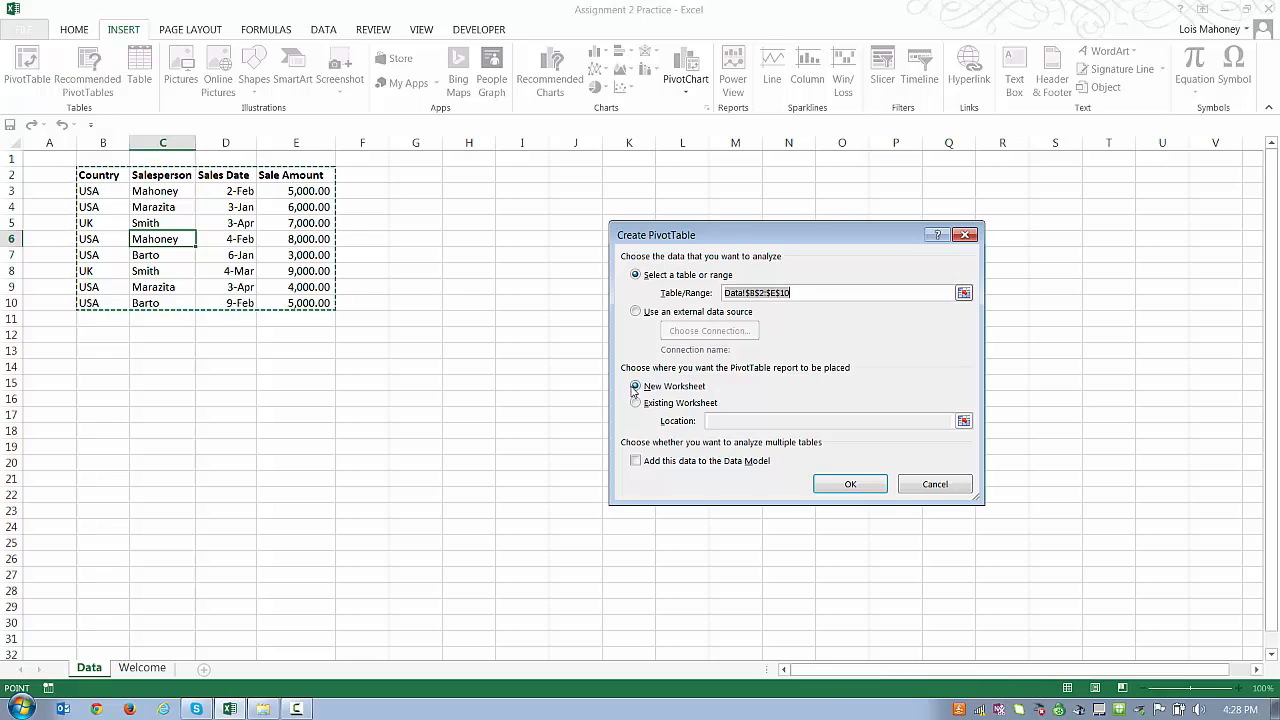
Step: Create the PivotTable on a new sheet, with Salesperson as rows and summed Sale Amount as values
left_click(848, 488)
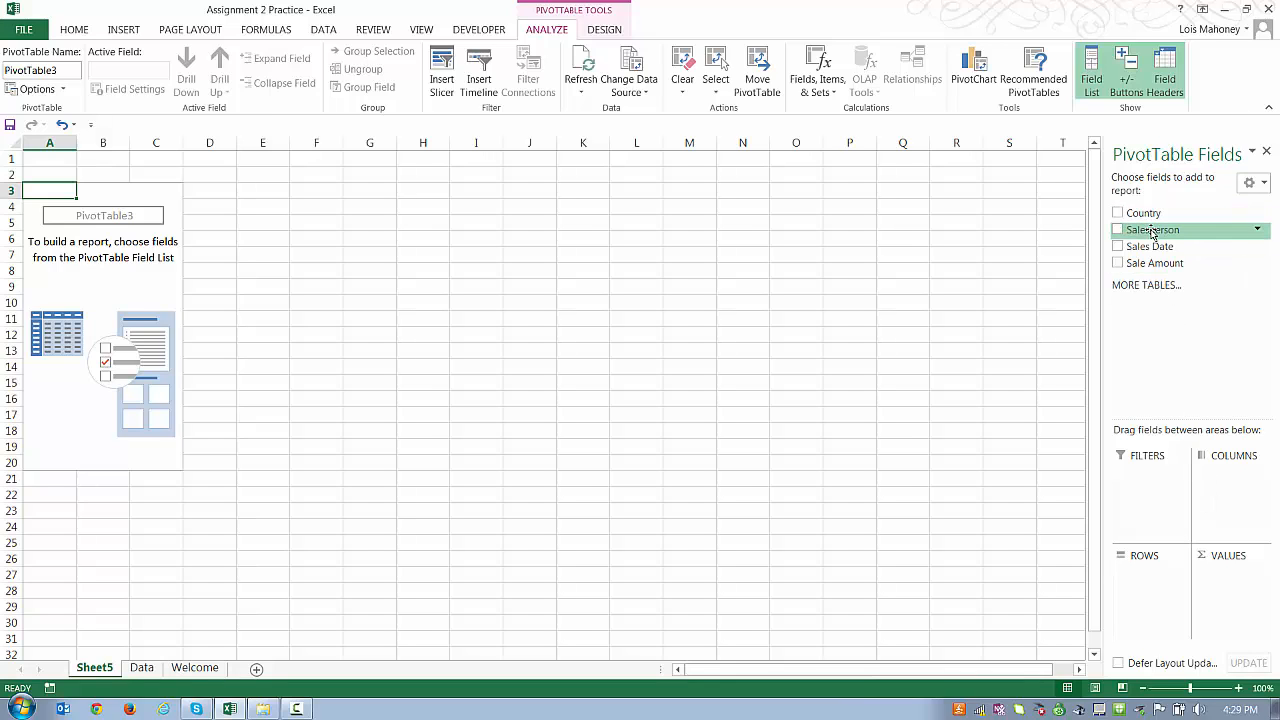
left_click_drag(1153, 231, 1148, 585)
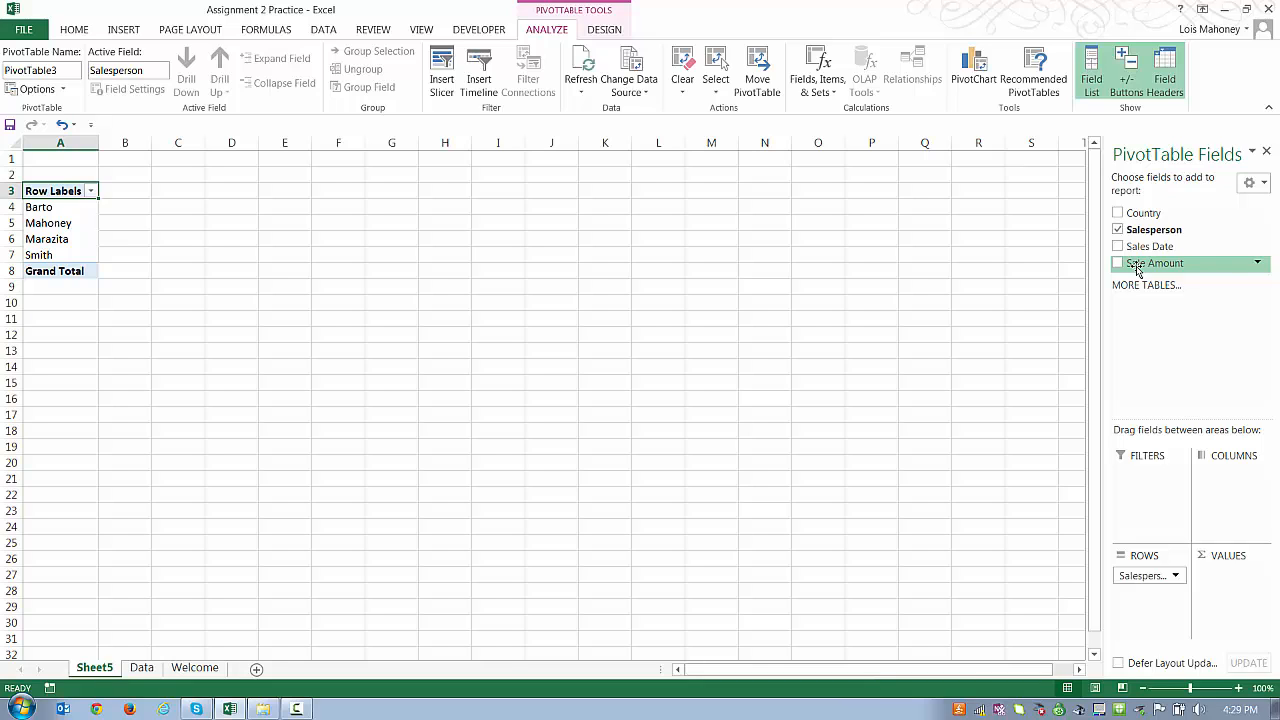
left_click_drag(1137, 270, 1234, 583)
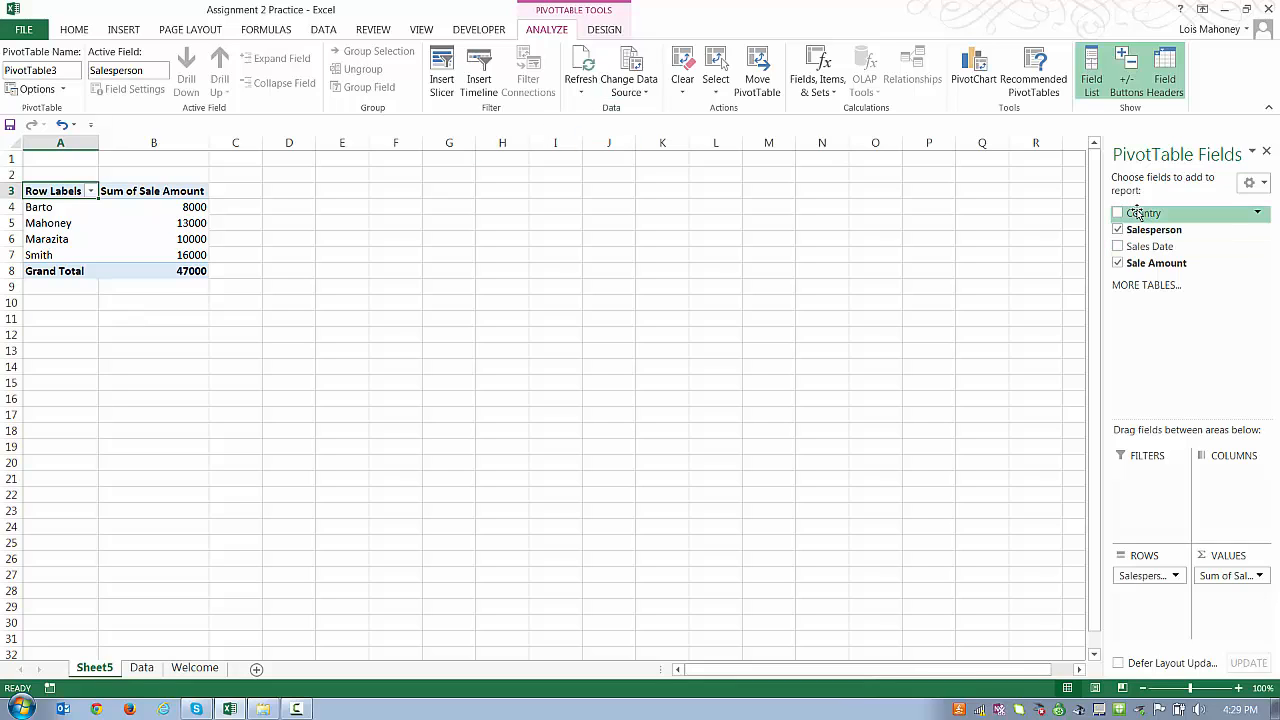
Step: Add Country as the column field (UK and USA), then select the value cells B5:D9
left_click_drag(1140, 213, 1228, 483)
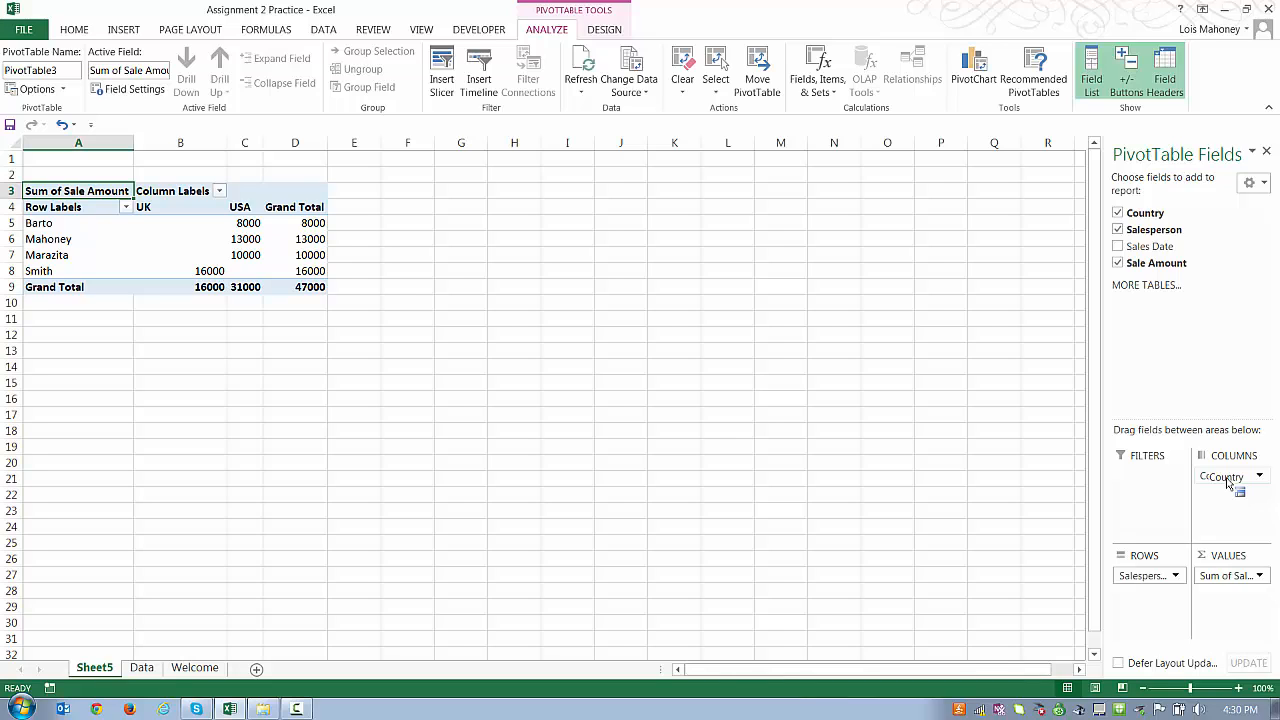
left_click_drag(1228, 483, 1227, 482)
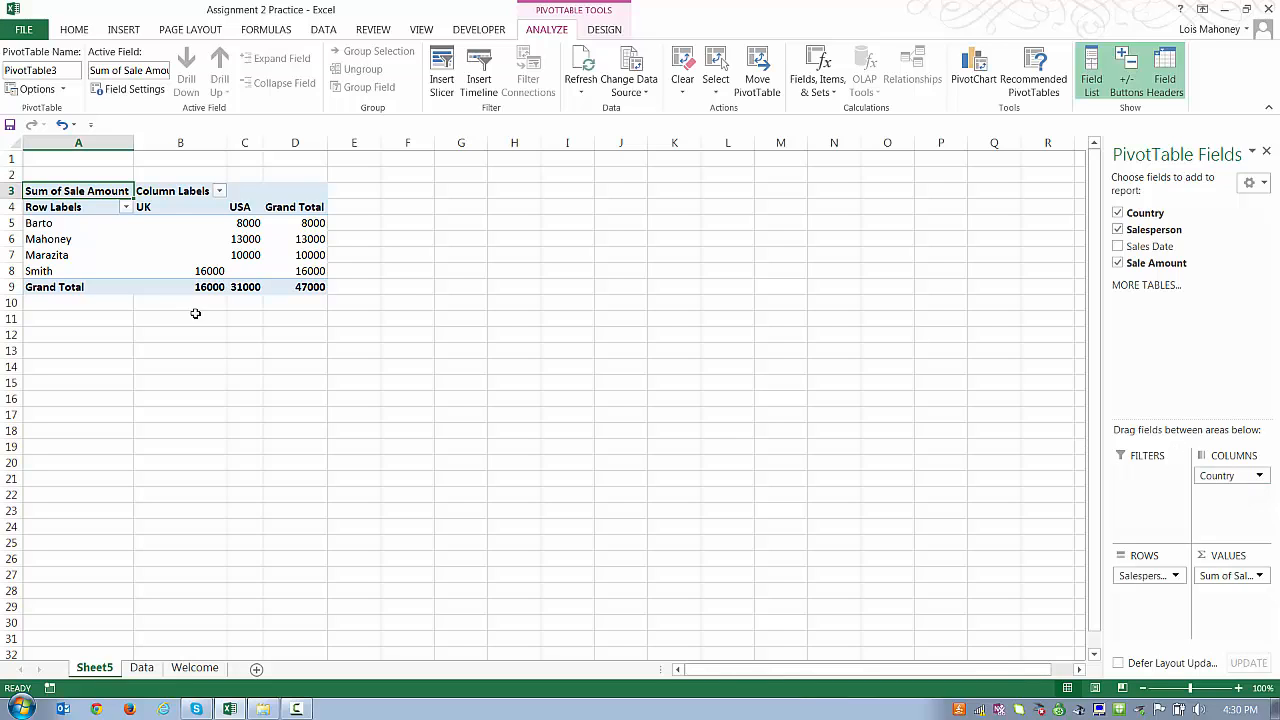
left_click_drag(150, 223, 301, 283)
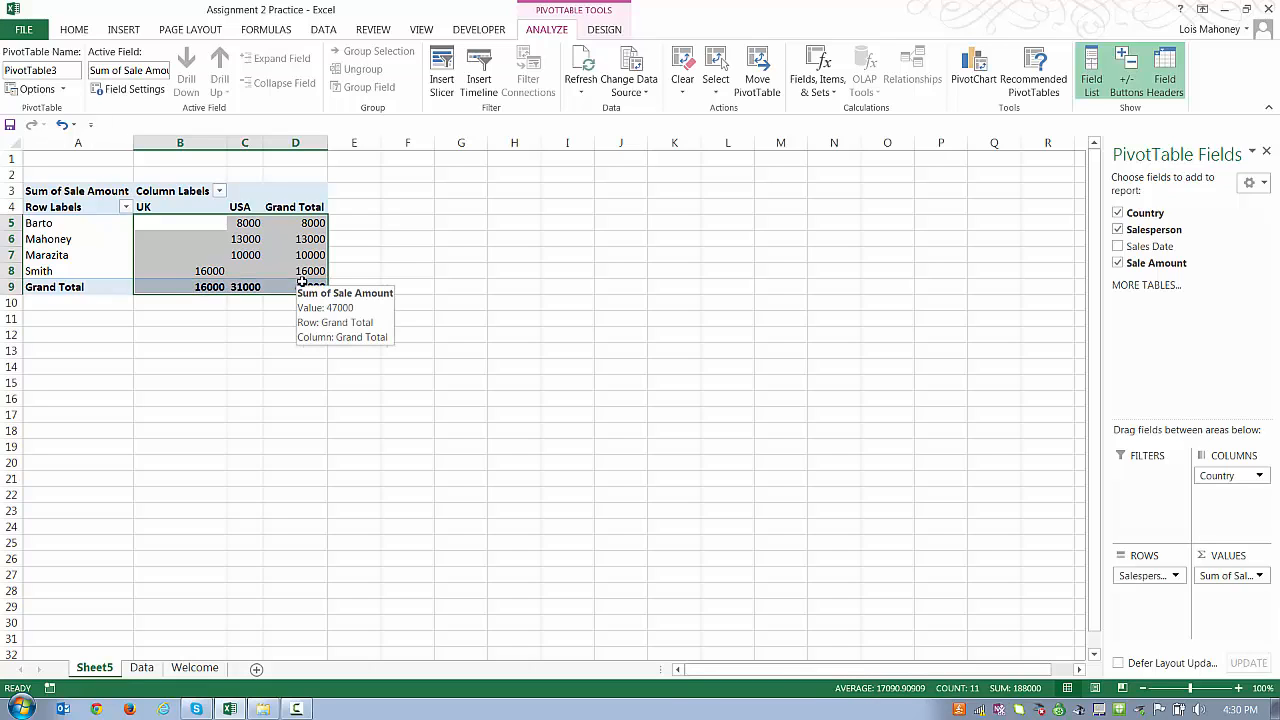
Step: Format the pivot amounts as Accounting dollars with zero decimal places
left_click(80, 30)
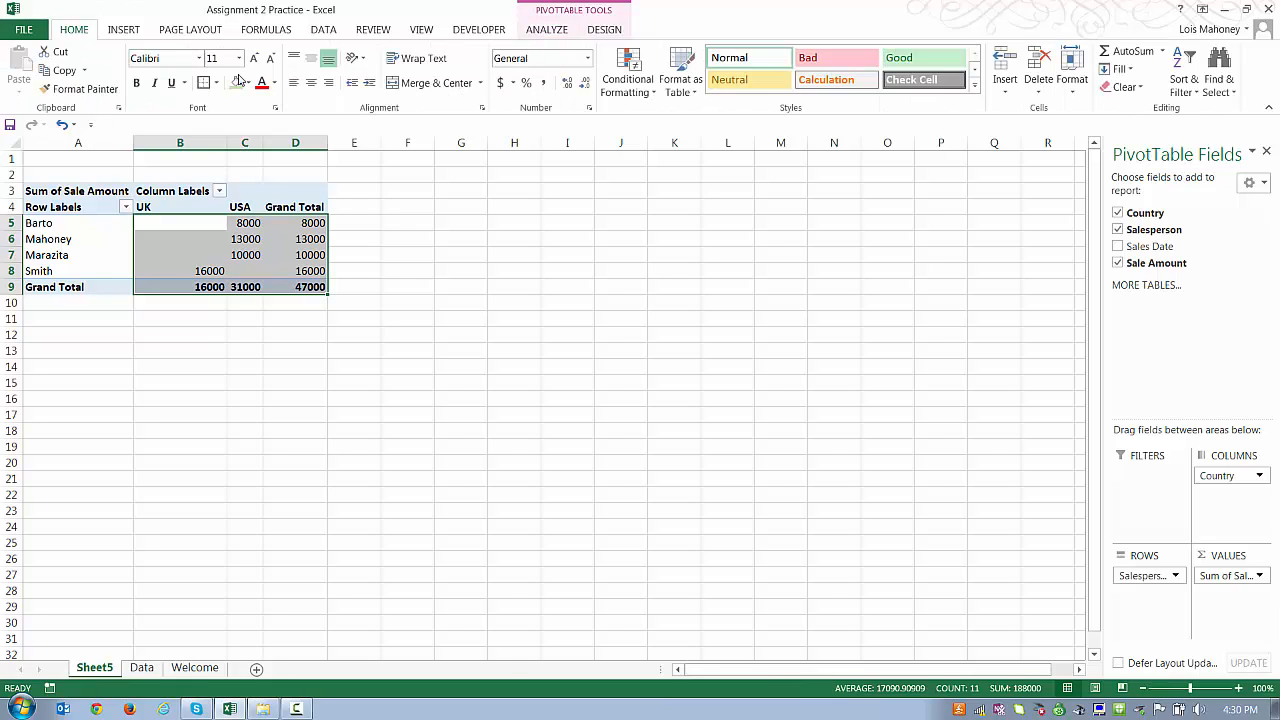
left_click(500, 84)
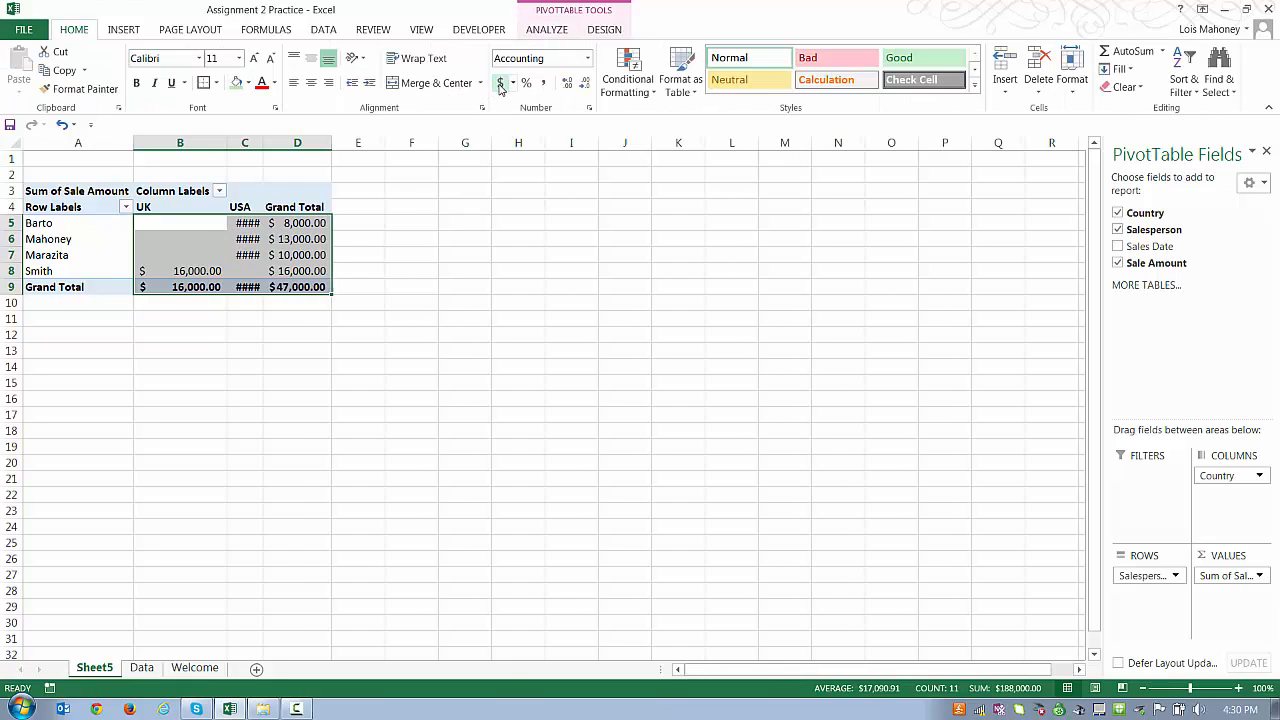
left_click(585, 84)
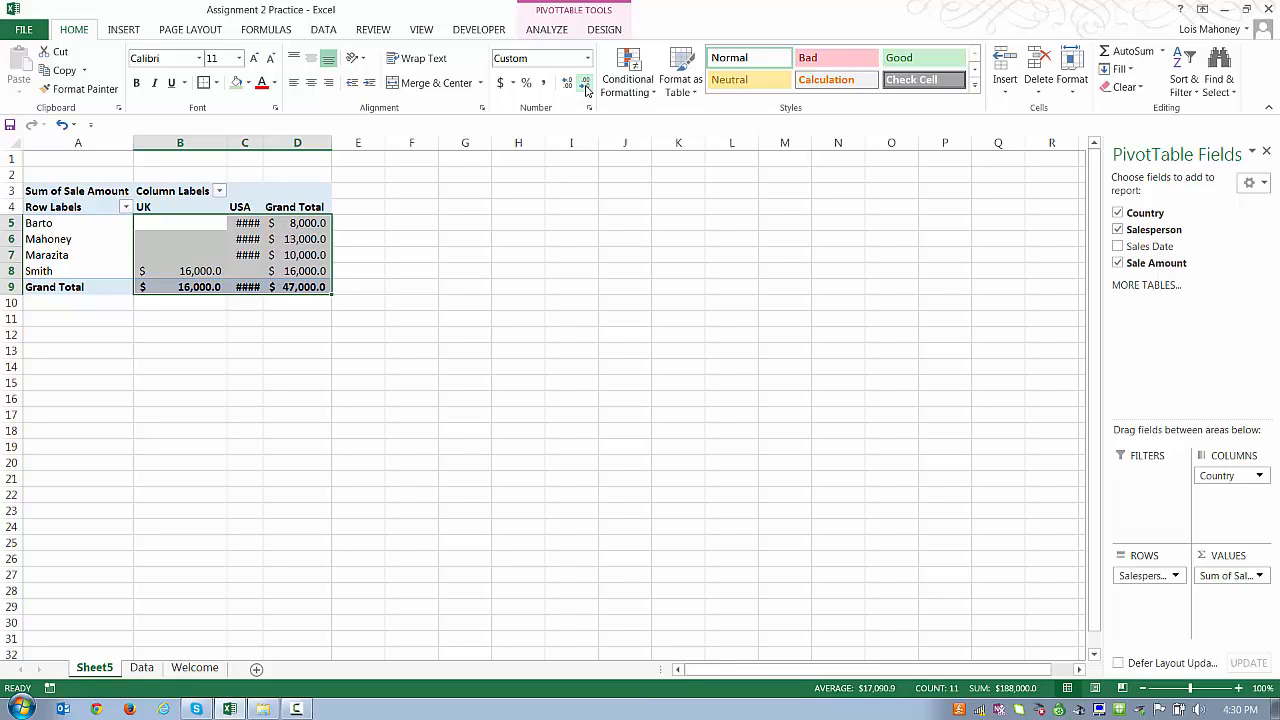
left_click(586, 88)
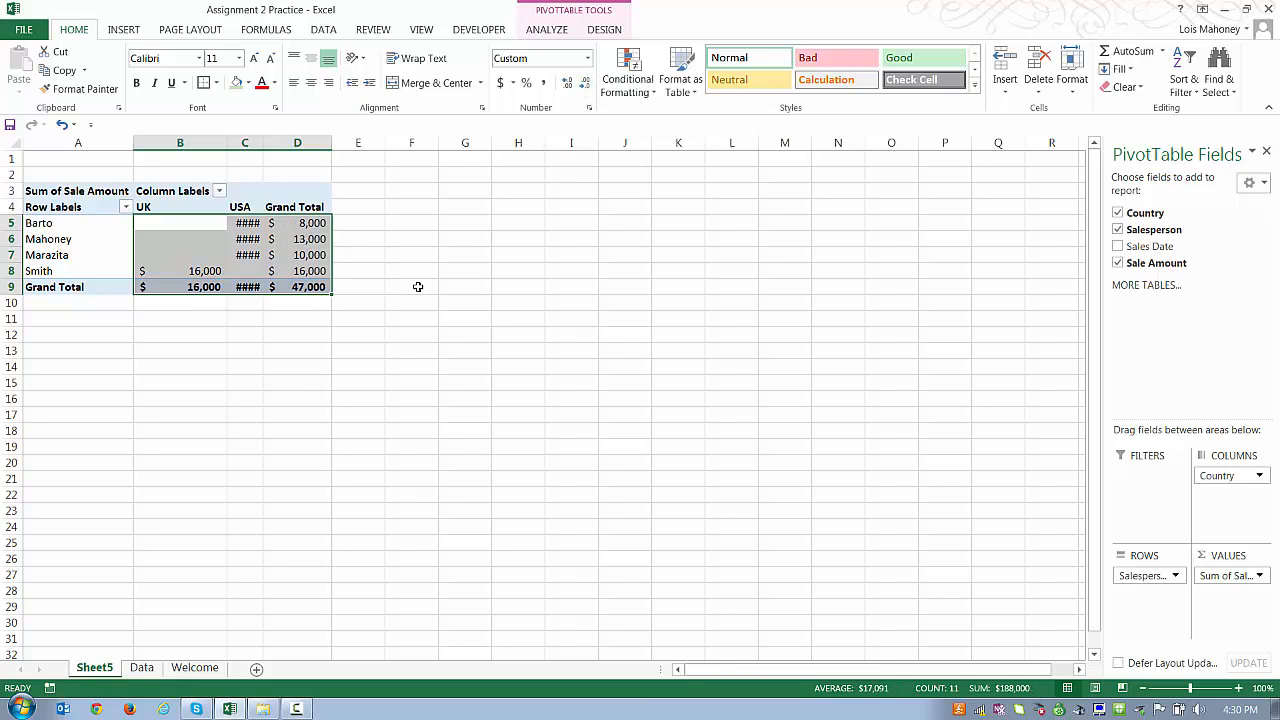
left_click(567, 87)
left_click(567, 90)
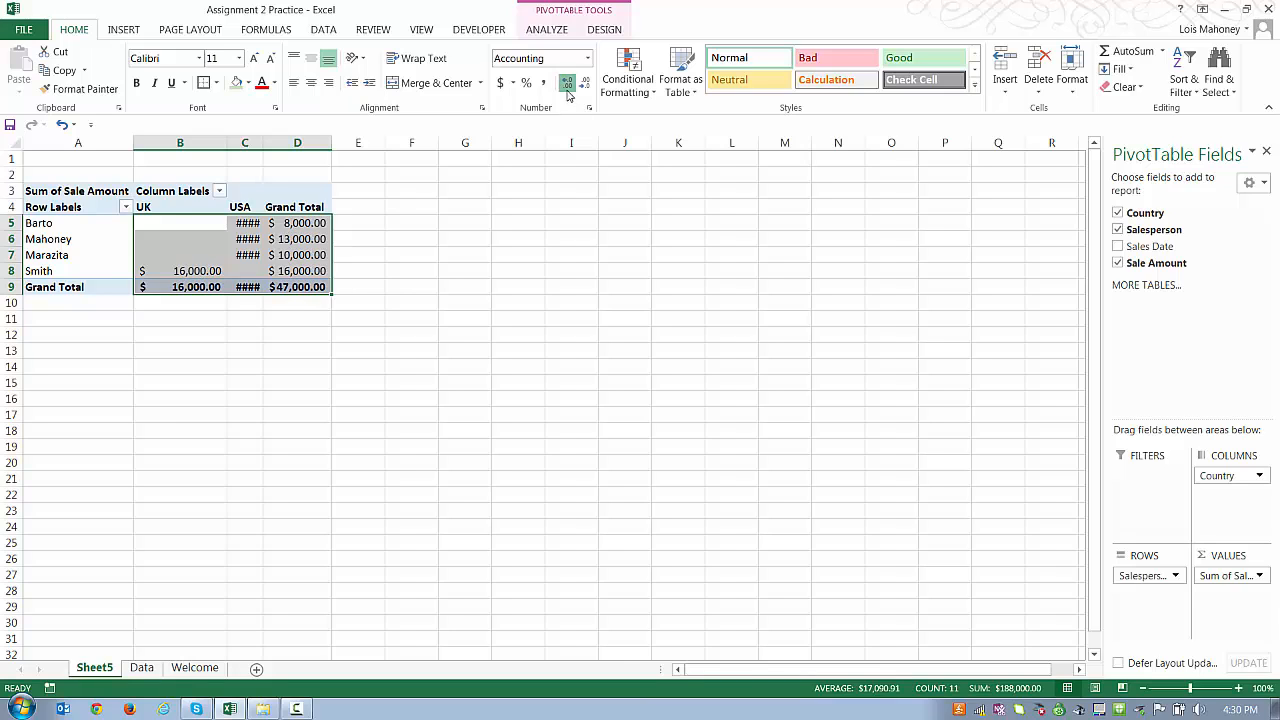
left_click(567, 90)
left_click(584, 88)
left_click(584, 88)
left_click(584, 88)
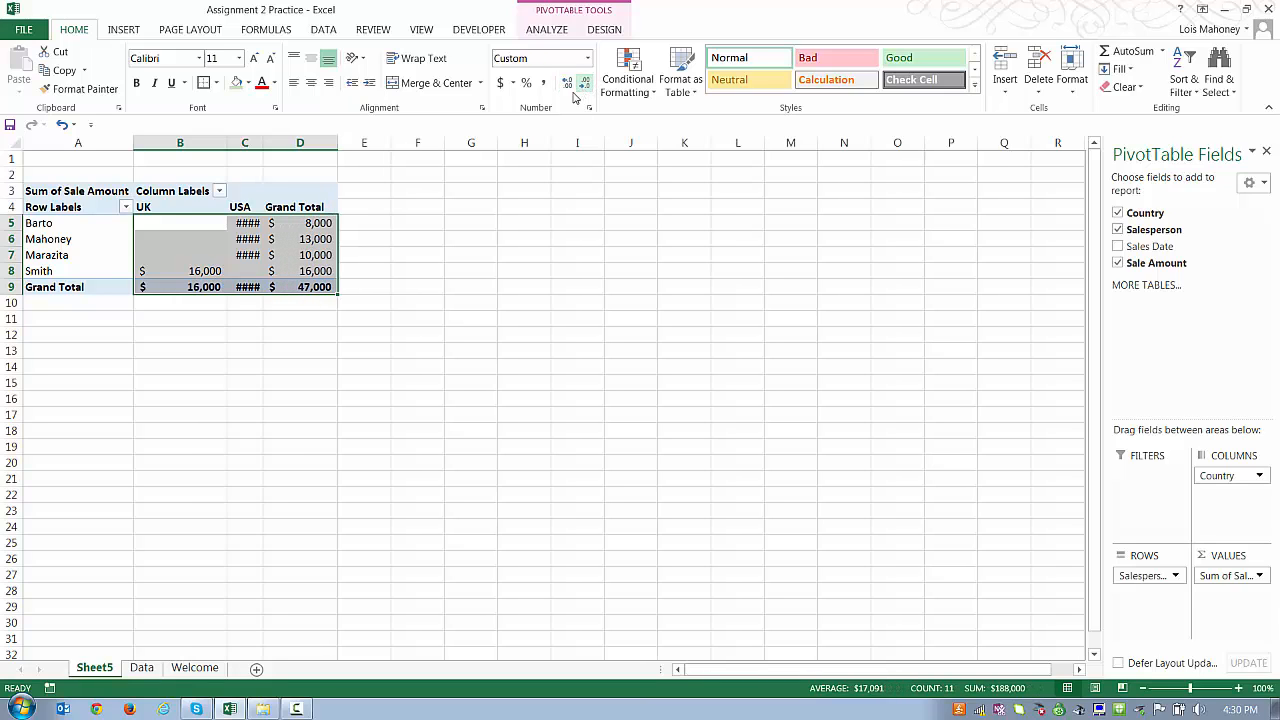
left_click(267, 348)
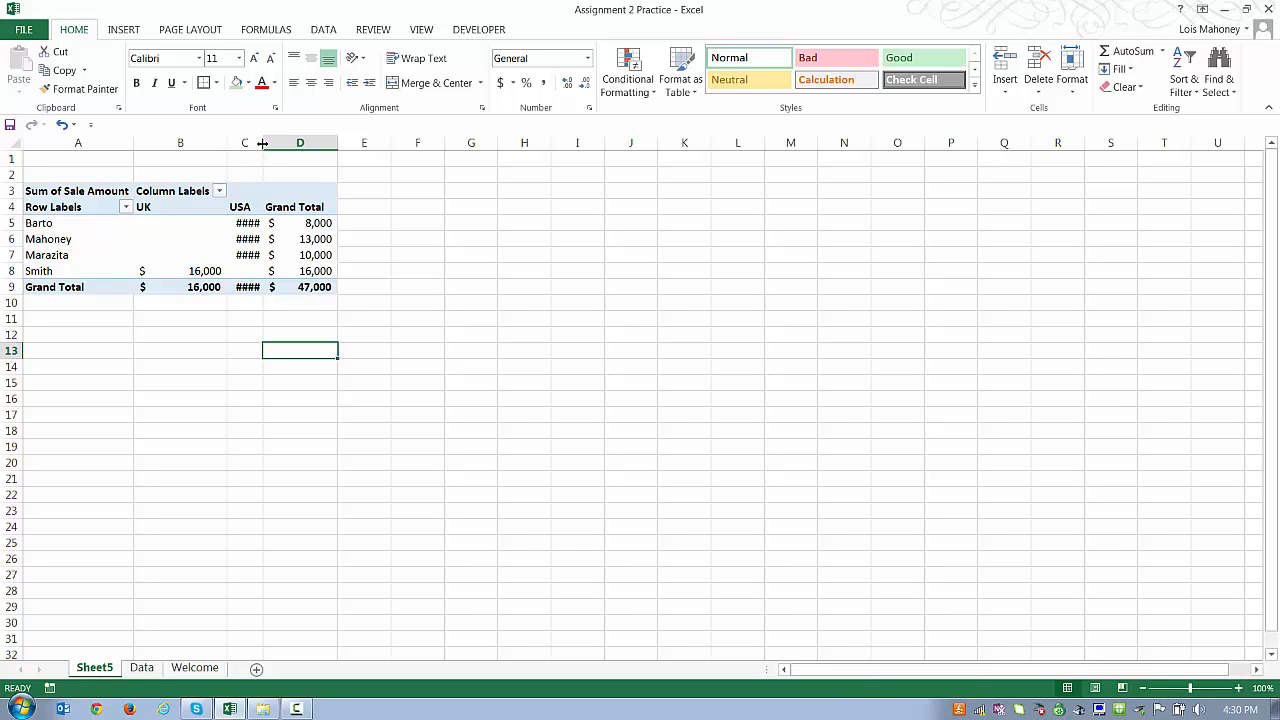
Step: Widen and AutoFit column C so USA amounts like $31,000 display
left_click_drag(262, 143, 311, 143)
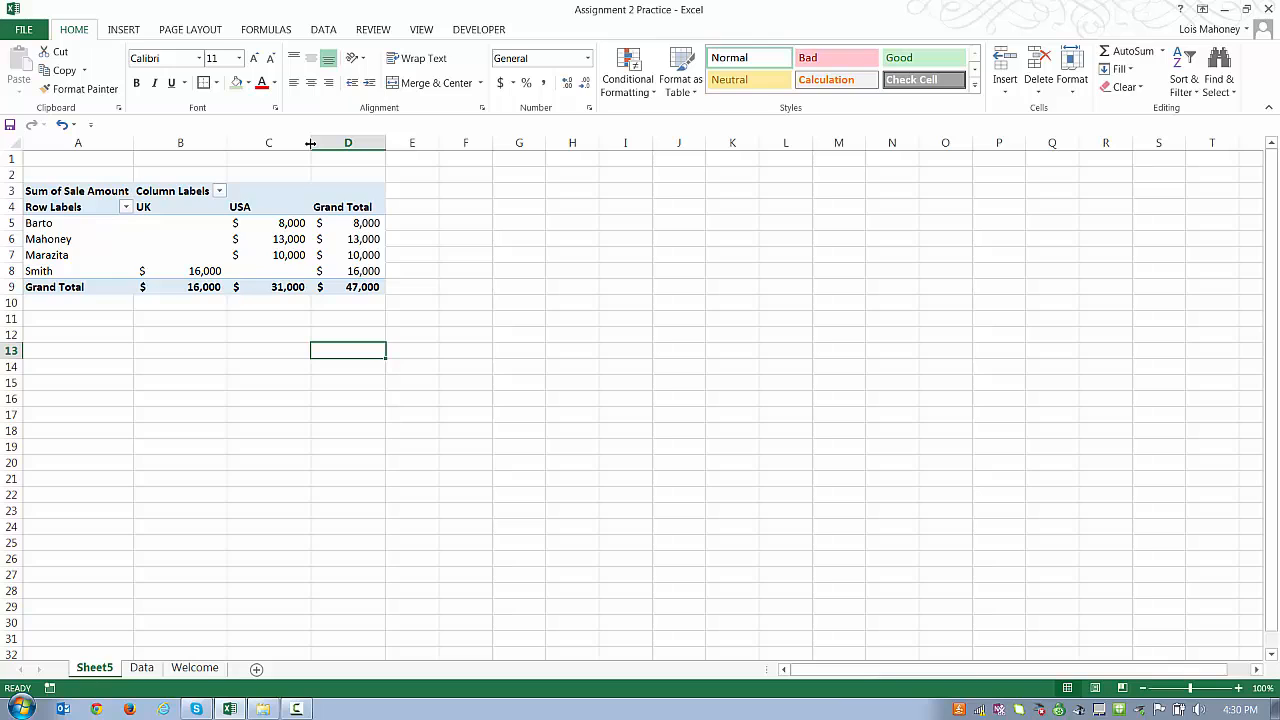
double_click(311, 143)
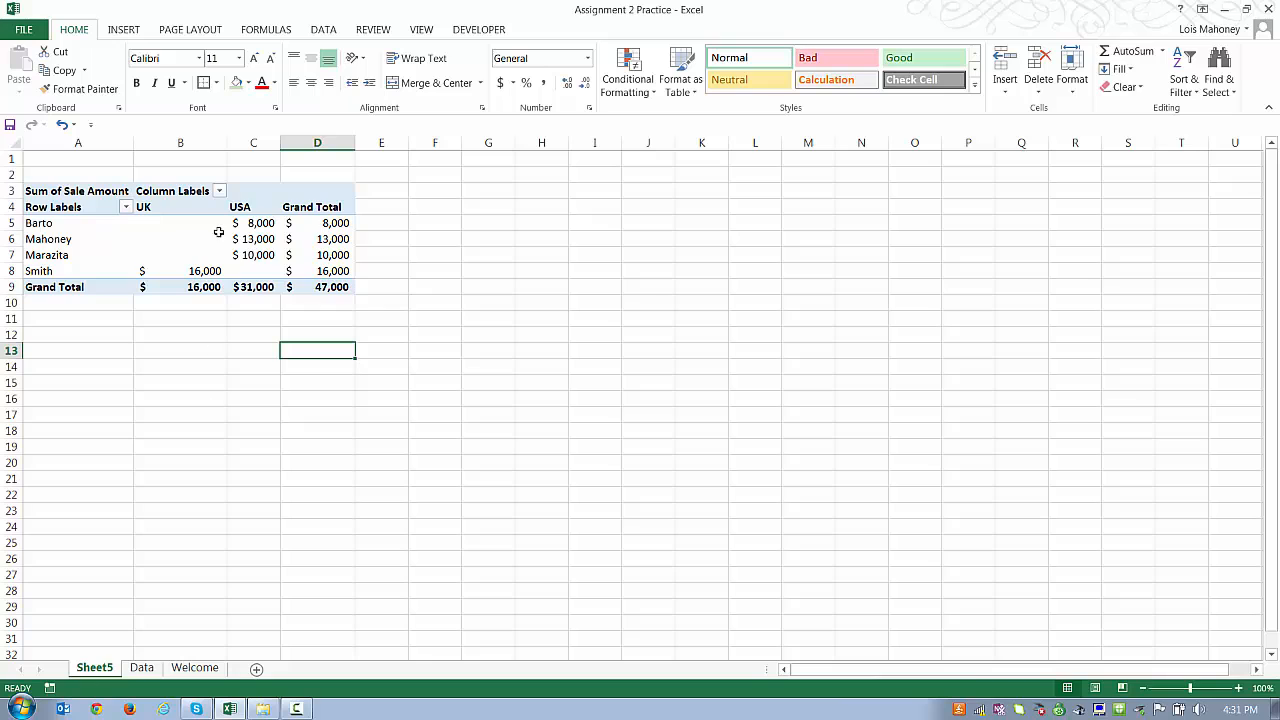
Step: Change the Sale Amount value field from Sum to Count in Value Field Settings
left_click(184, 238)
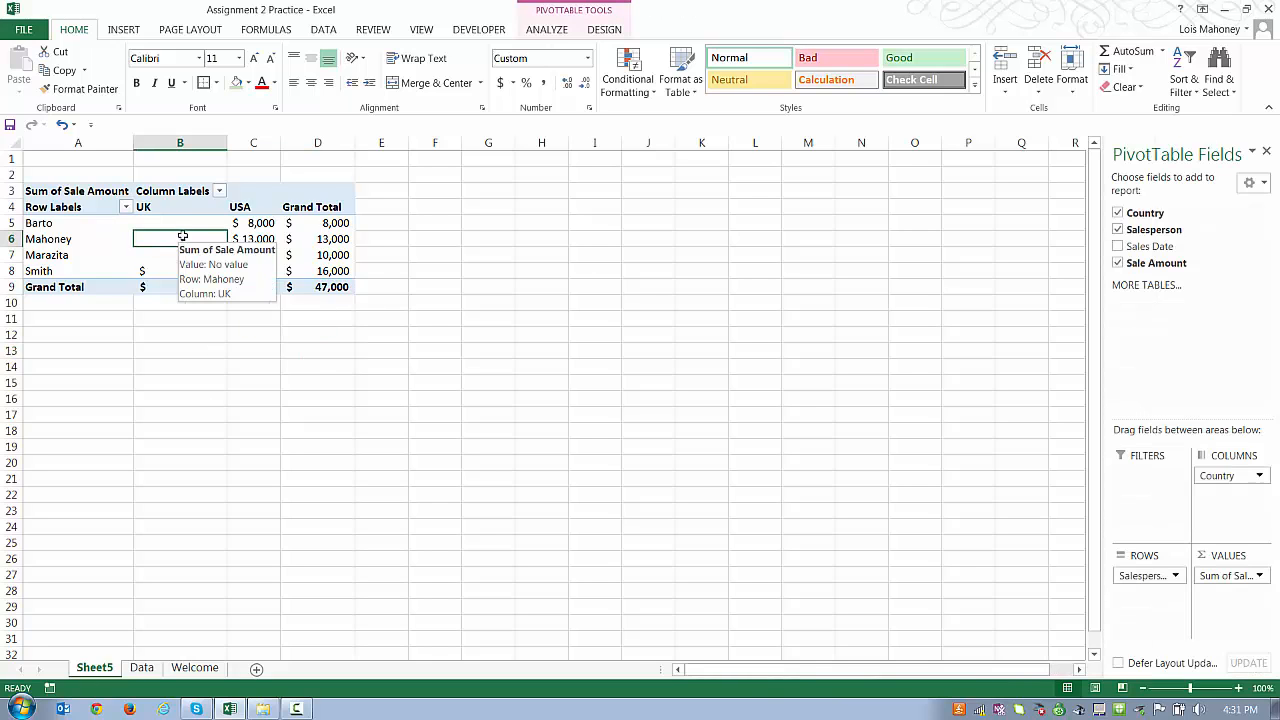
left_click(160, 352)
left_click(173, 247)
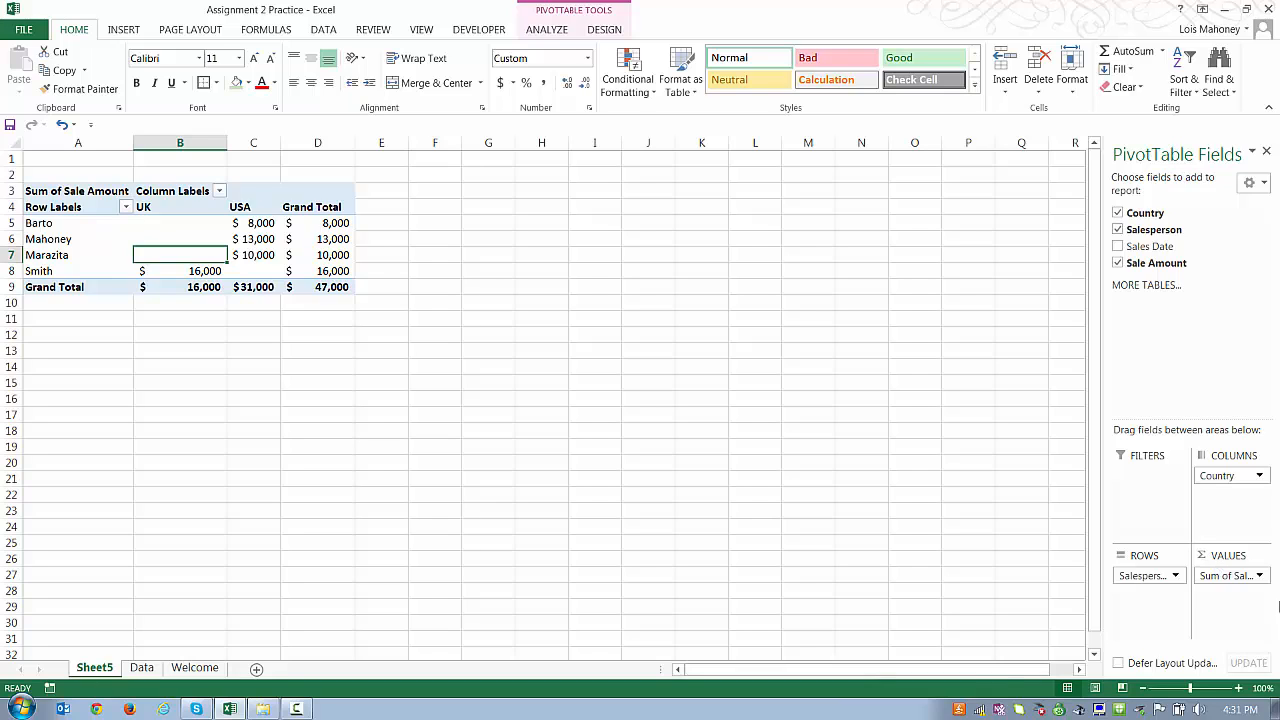
left_click(1261, 578)
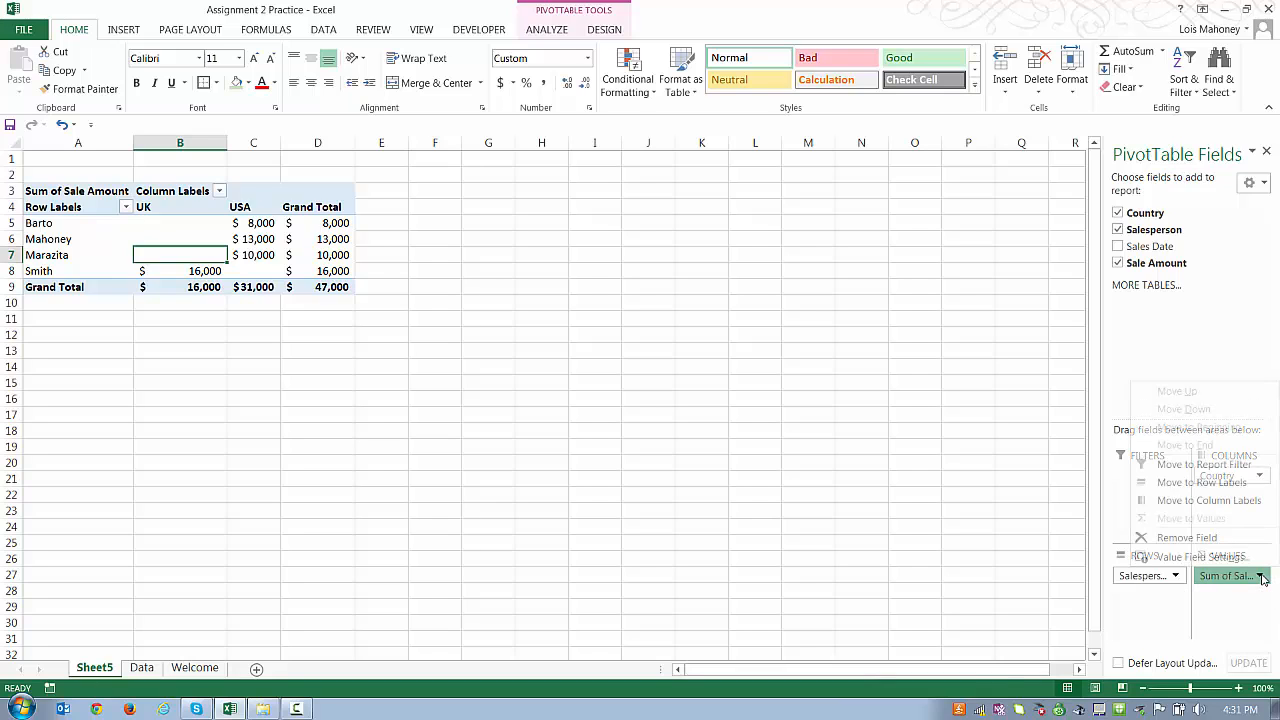
left_click(1195, 557)
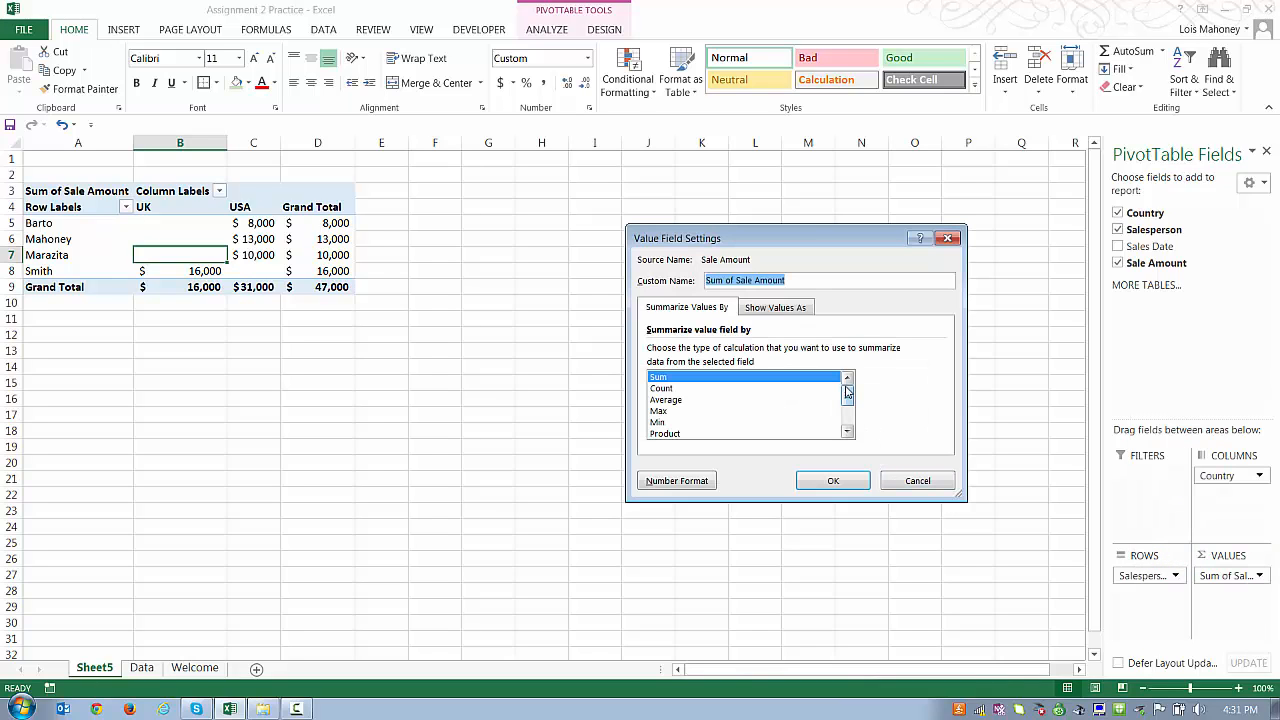
mouse_move(846, 392)
left_mouse_down()
mouse_move(847, 416)
mouse_move(848, 381)
left_mouse_up()
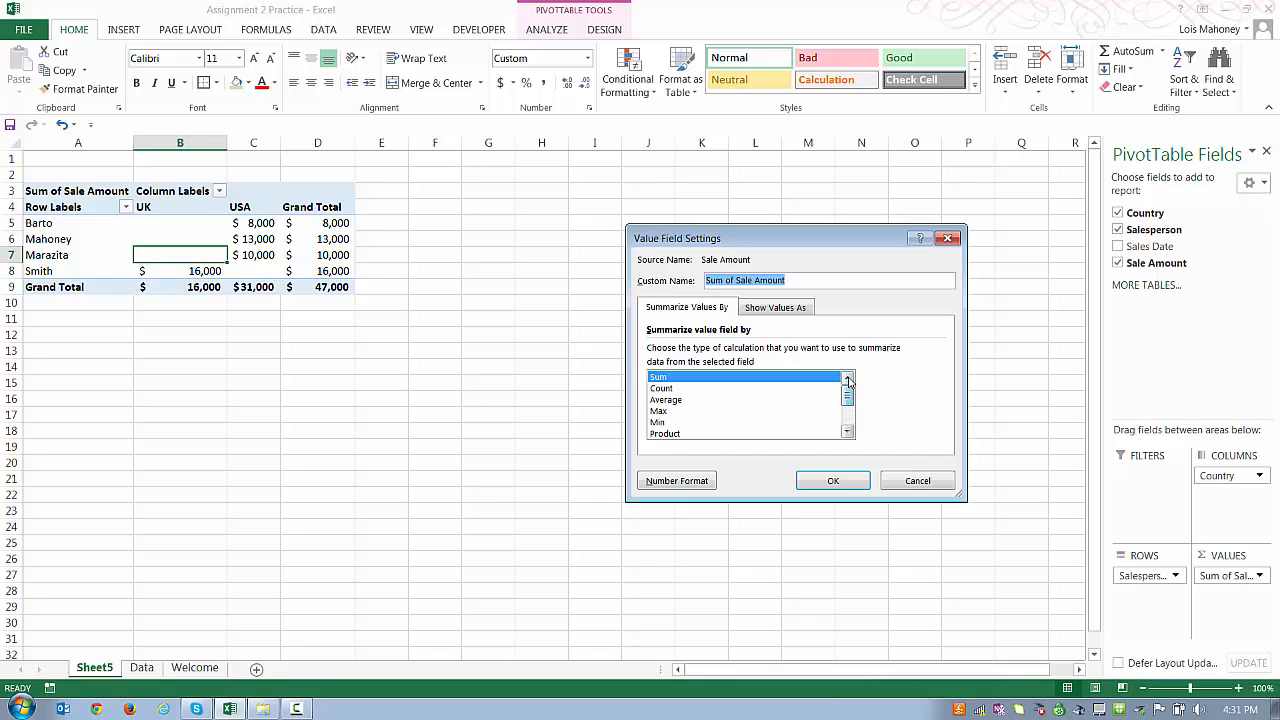
left_click(663, 389)
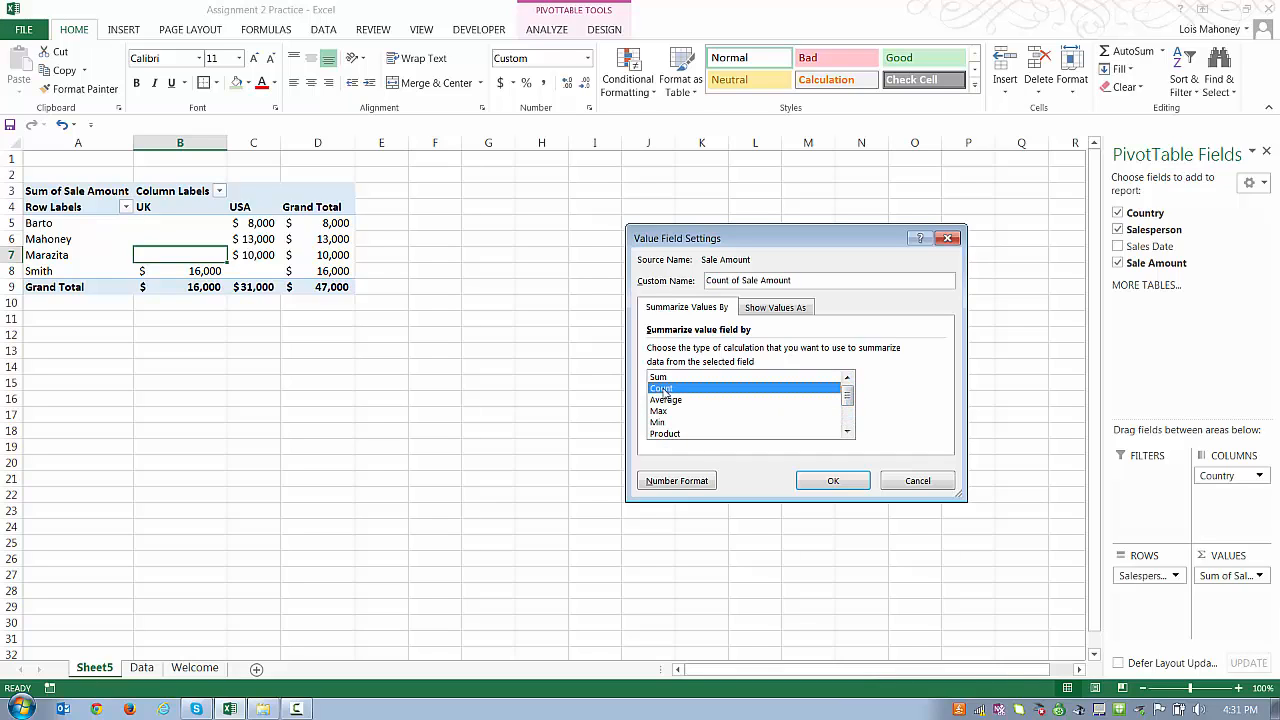
left_click(834, 481)
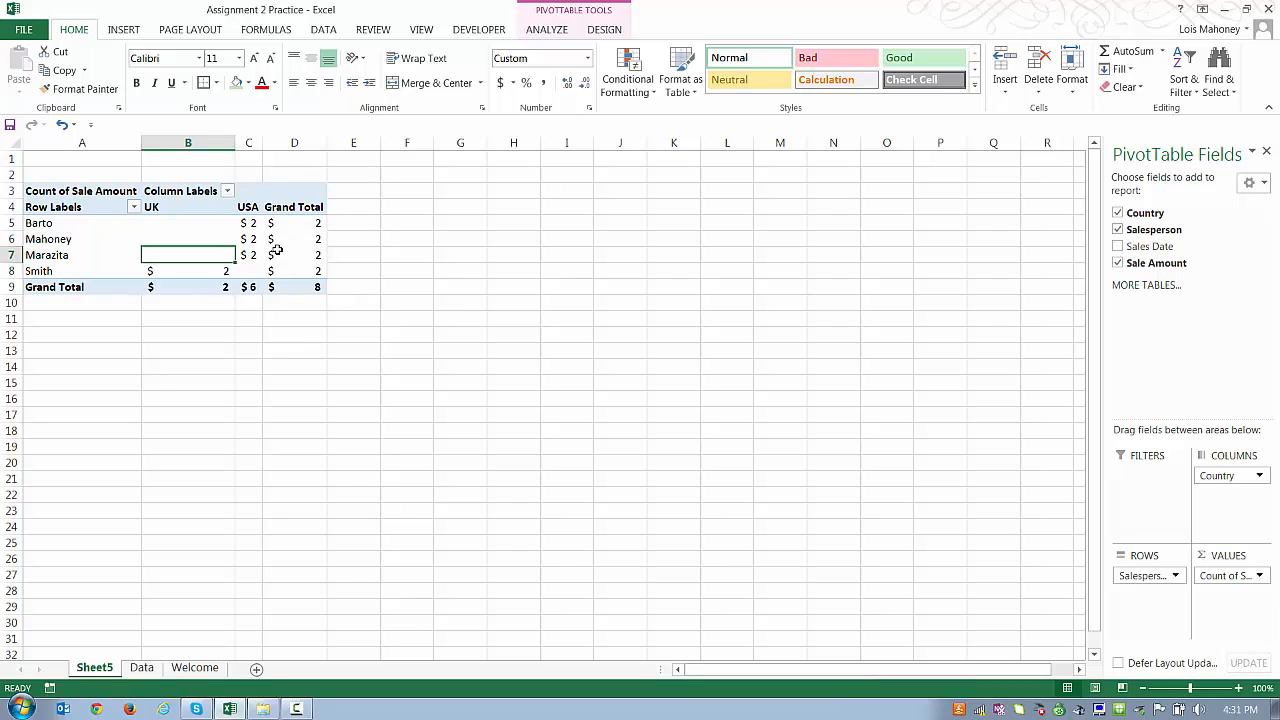
Step: Apply Comma Style to B5:D9 and remove both decimal places
left_click_drag(155, 223, 300, 287)
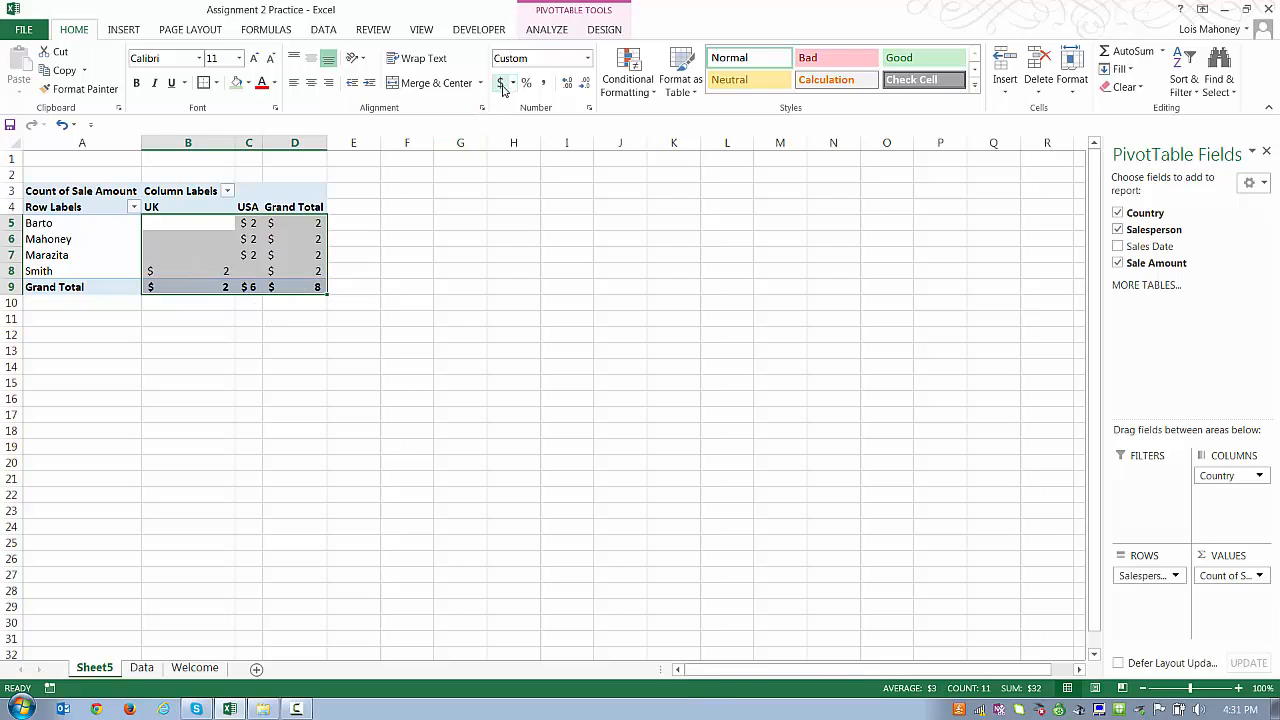
left_click(544, 88)
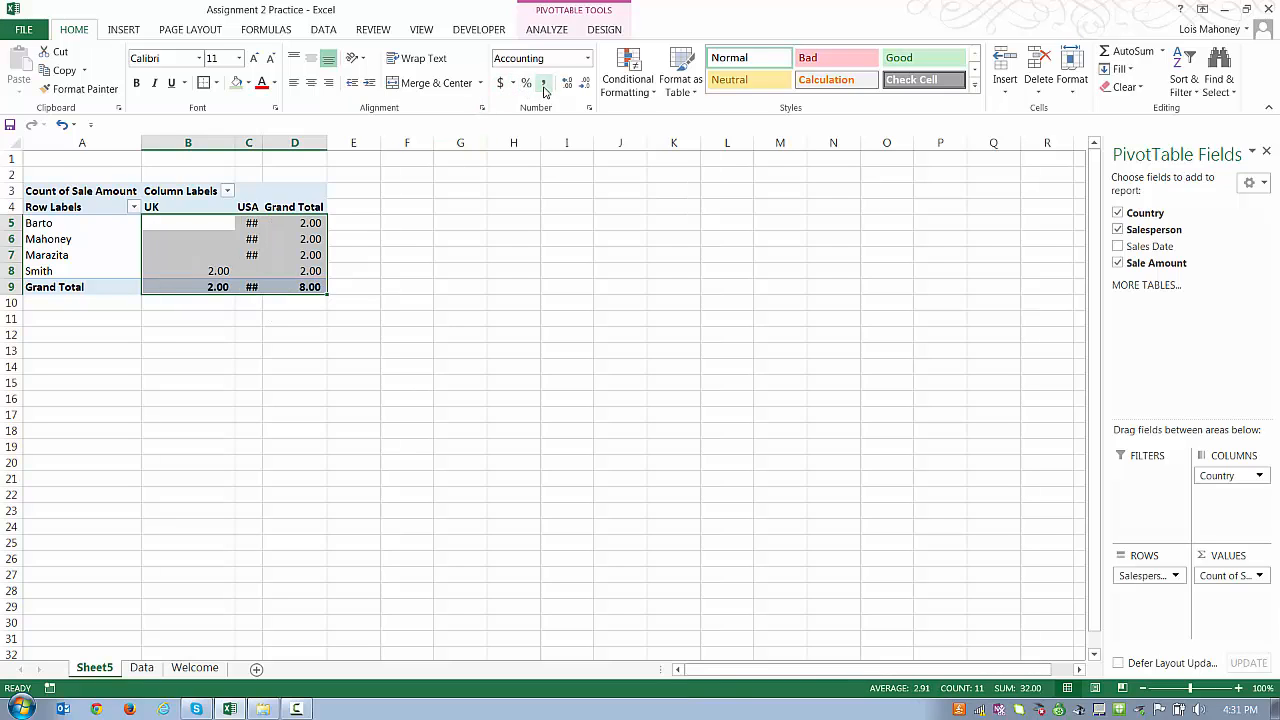
left_click(584, 86)
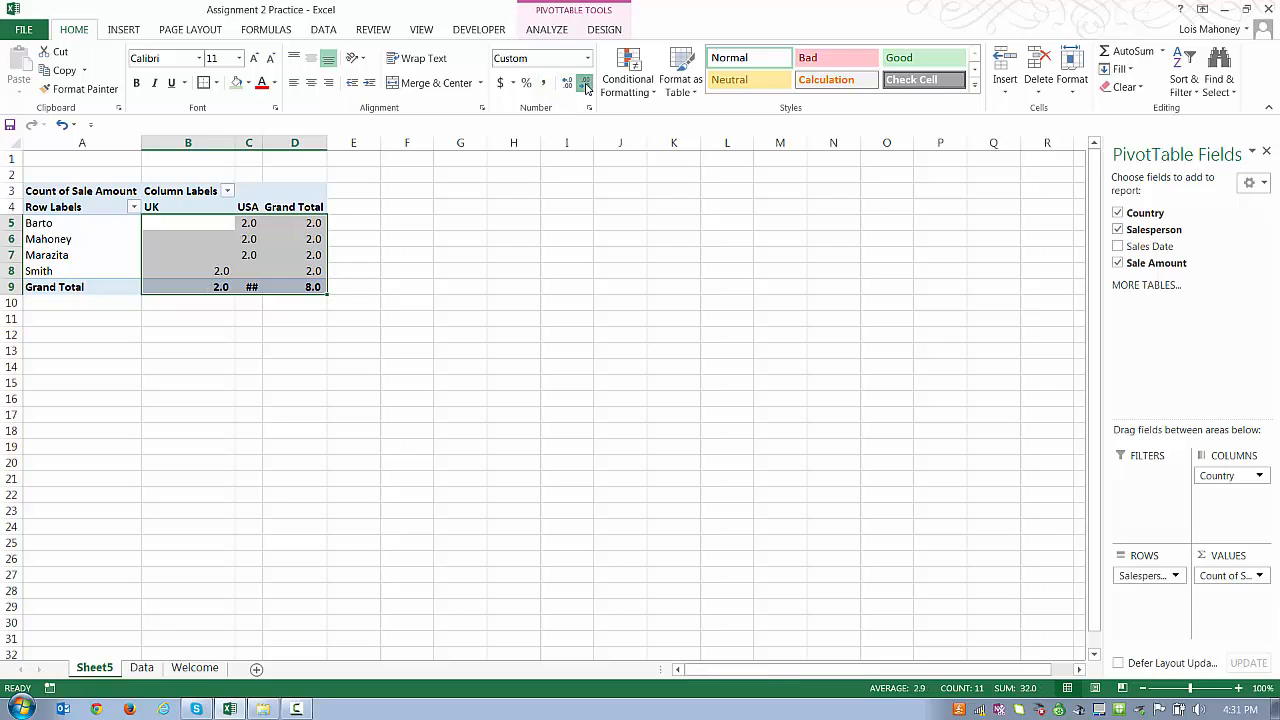
left_click(584, 86)
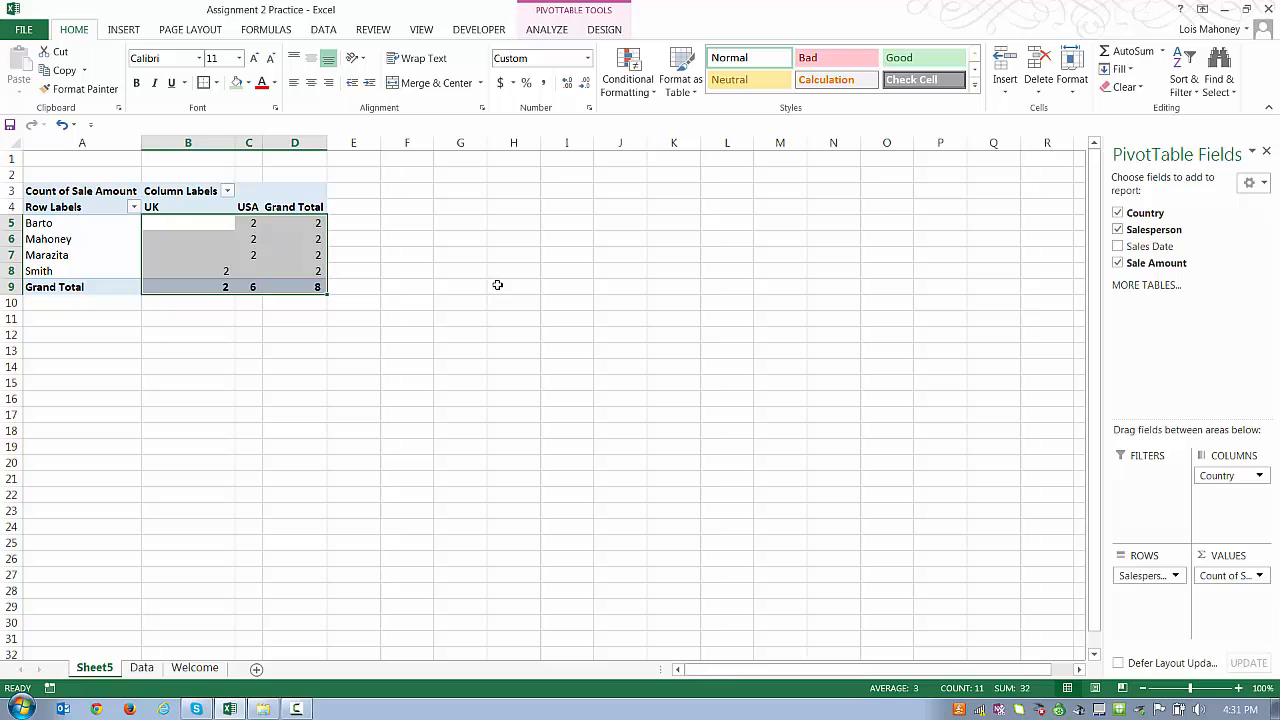
Step: Confirm in Value Field Settings that Sale Amount is still summarized by Count
left_click(1245, 577)
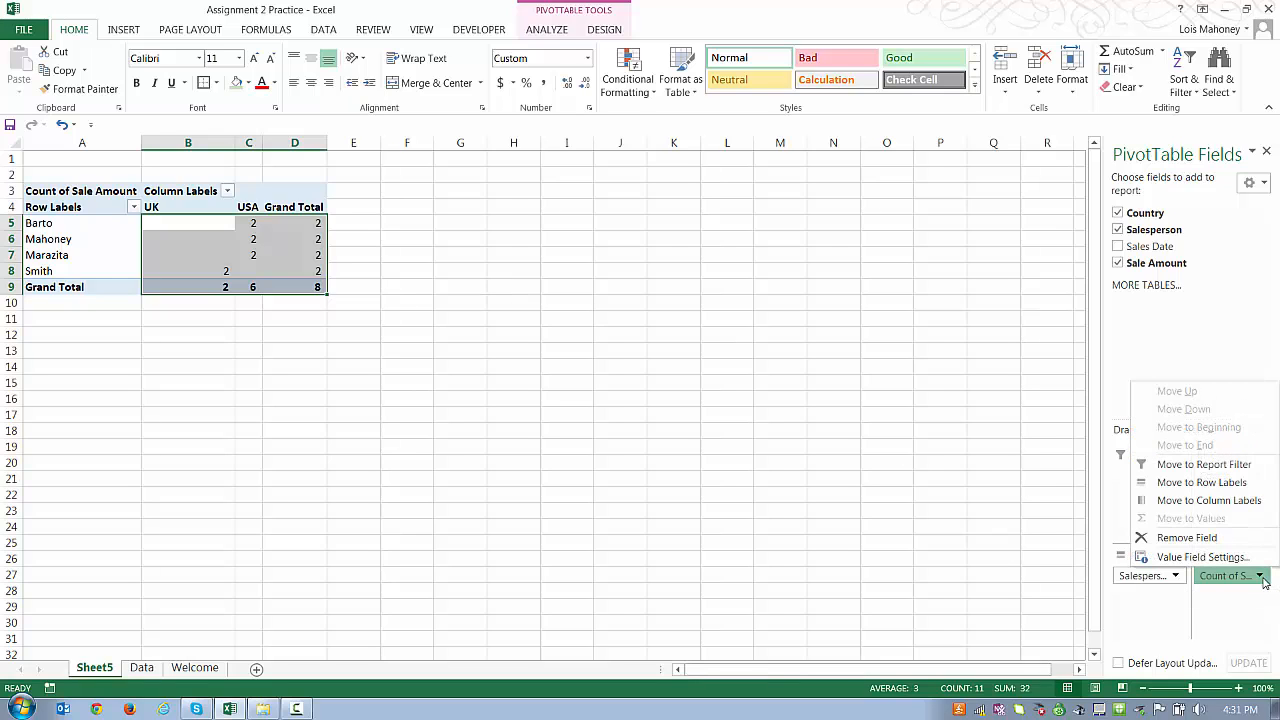
left_click(1222, 560)
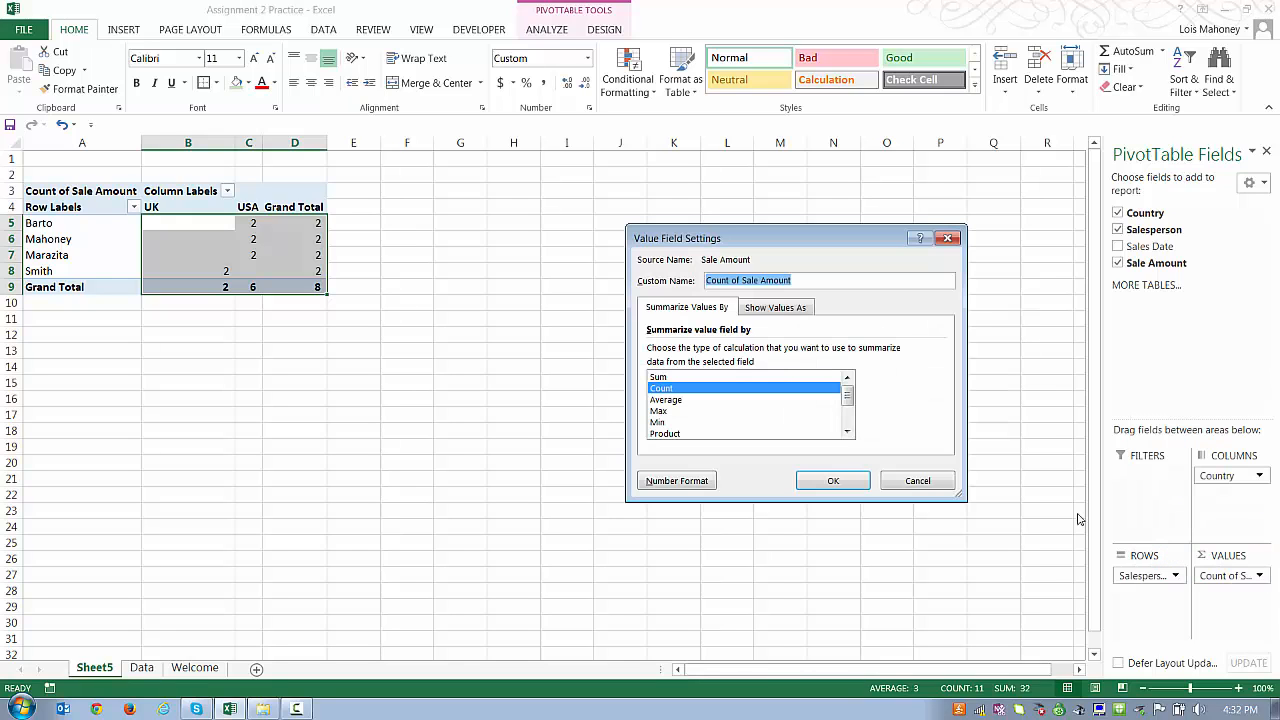
mouse_move(850, 403)
left_mouse_down()
mouse_move(846, 428)
mouse_move(848, 386)
left_mouse_up()
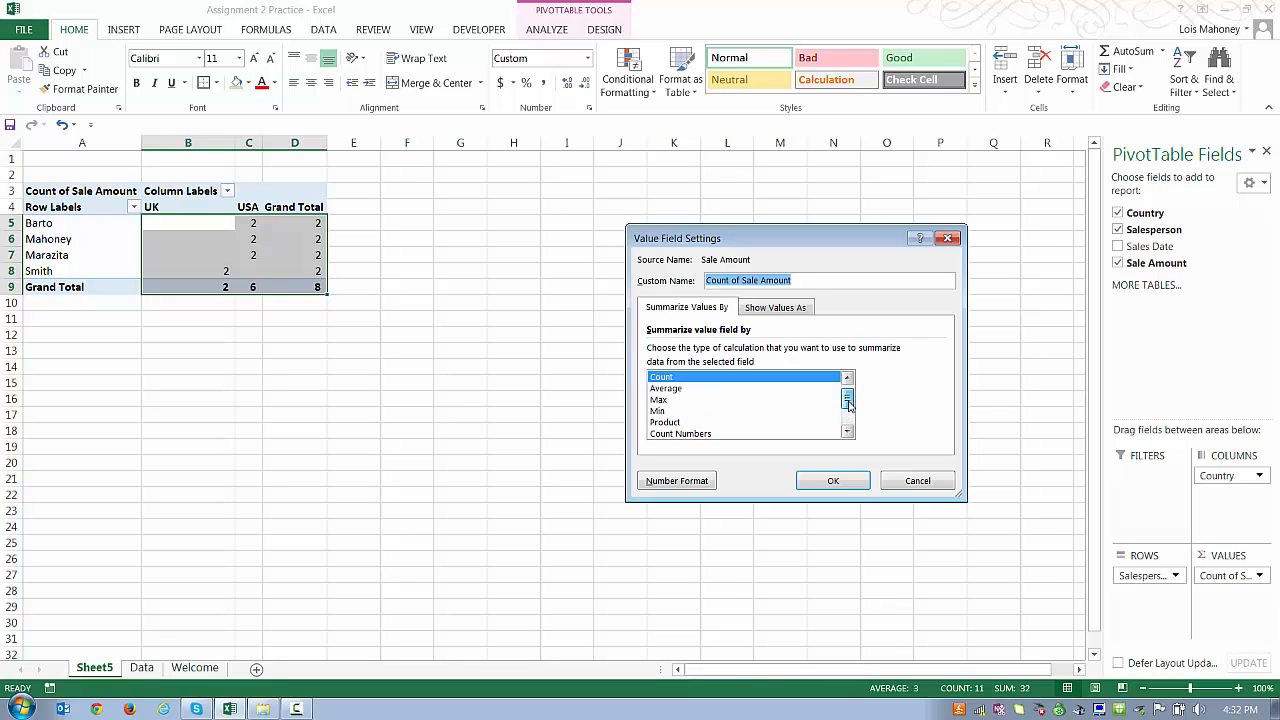
left_click(822, 481)
left_click(514, 465)
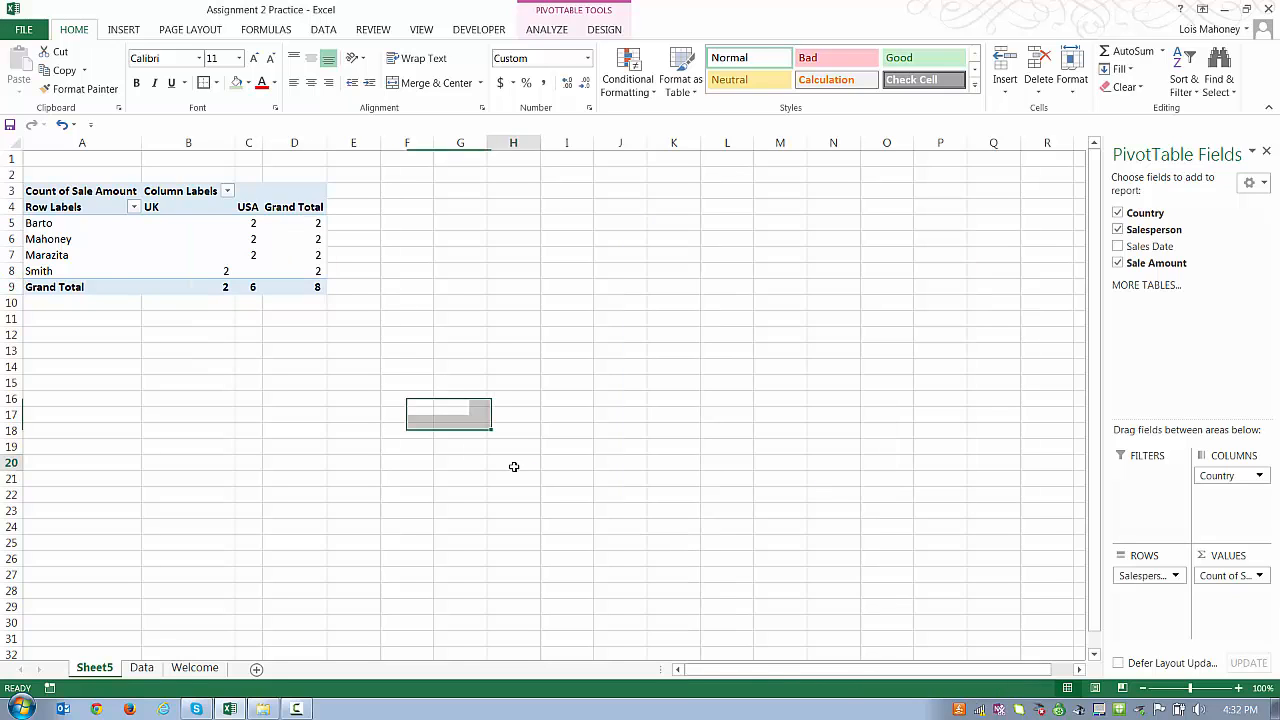
Step: Insert a PivotTable from Data!$B$2:$E$10 onto a new worksheet
left_click(146, 672)
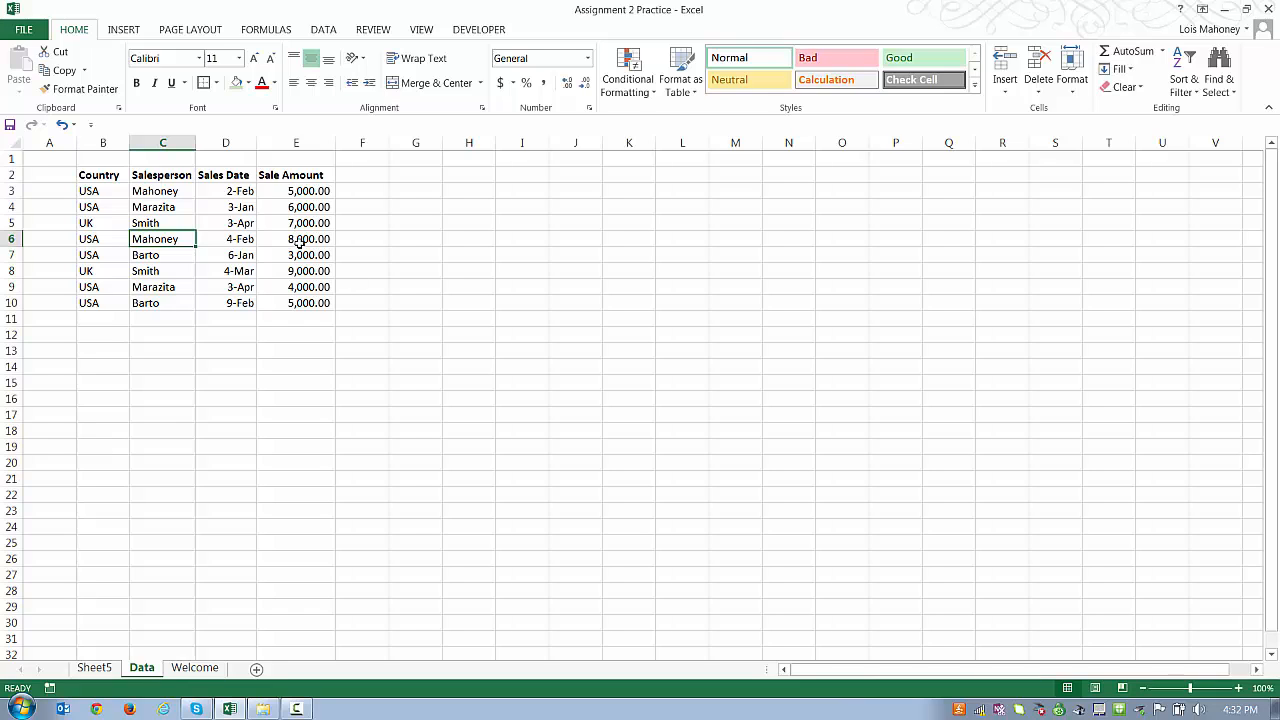
left_click(321, 34)
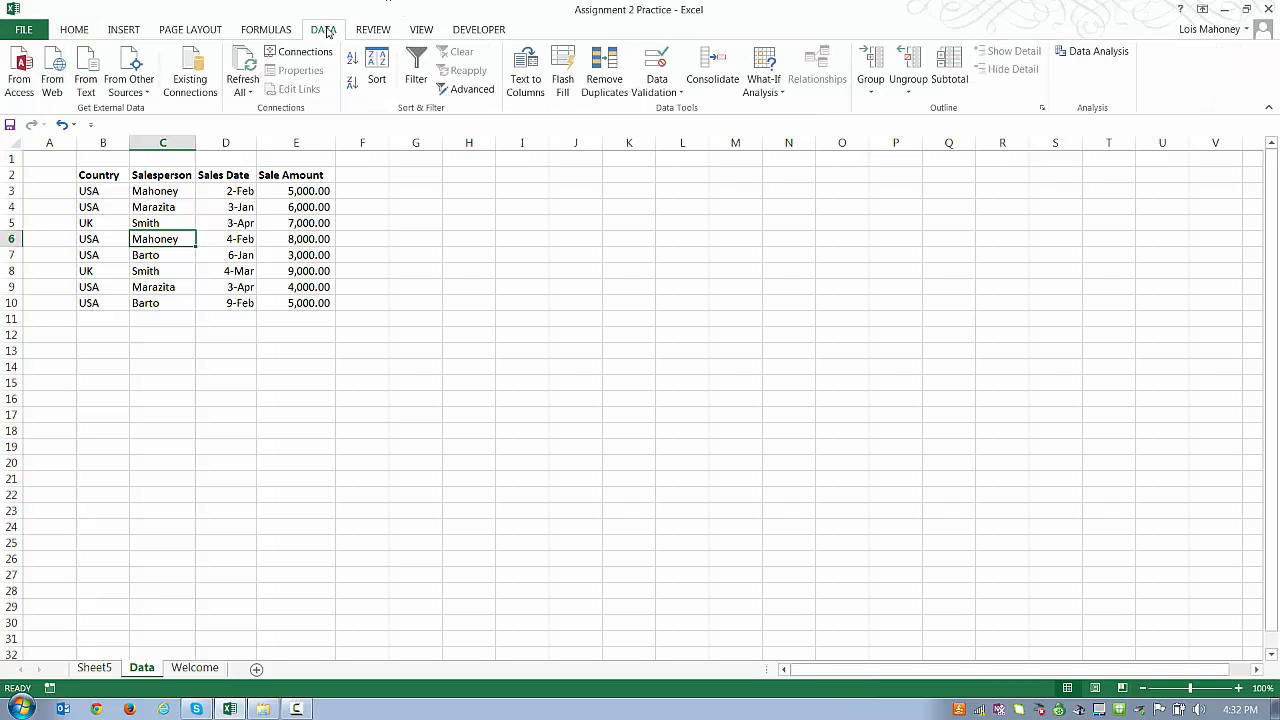
left_click(132, 32)
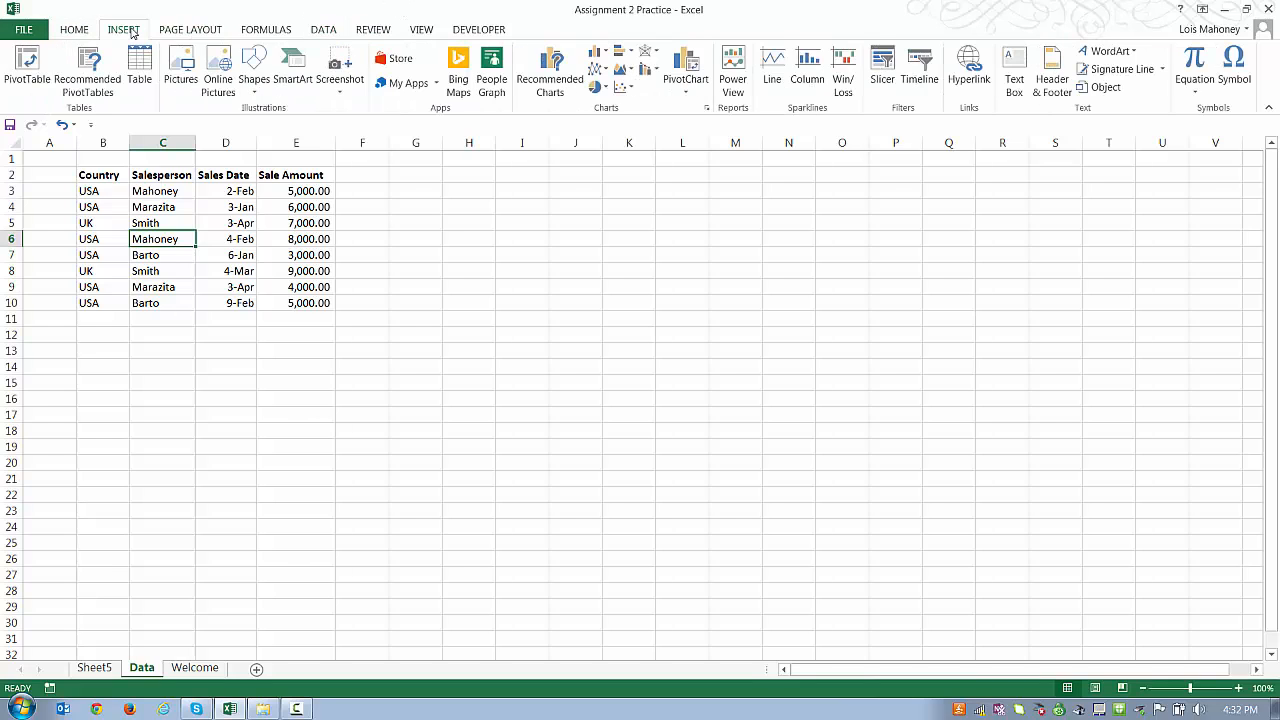
left_click(28, 66)
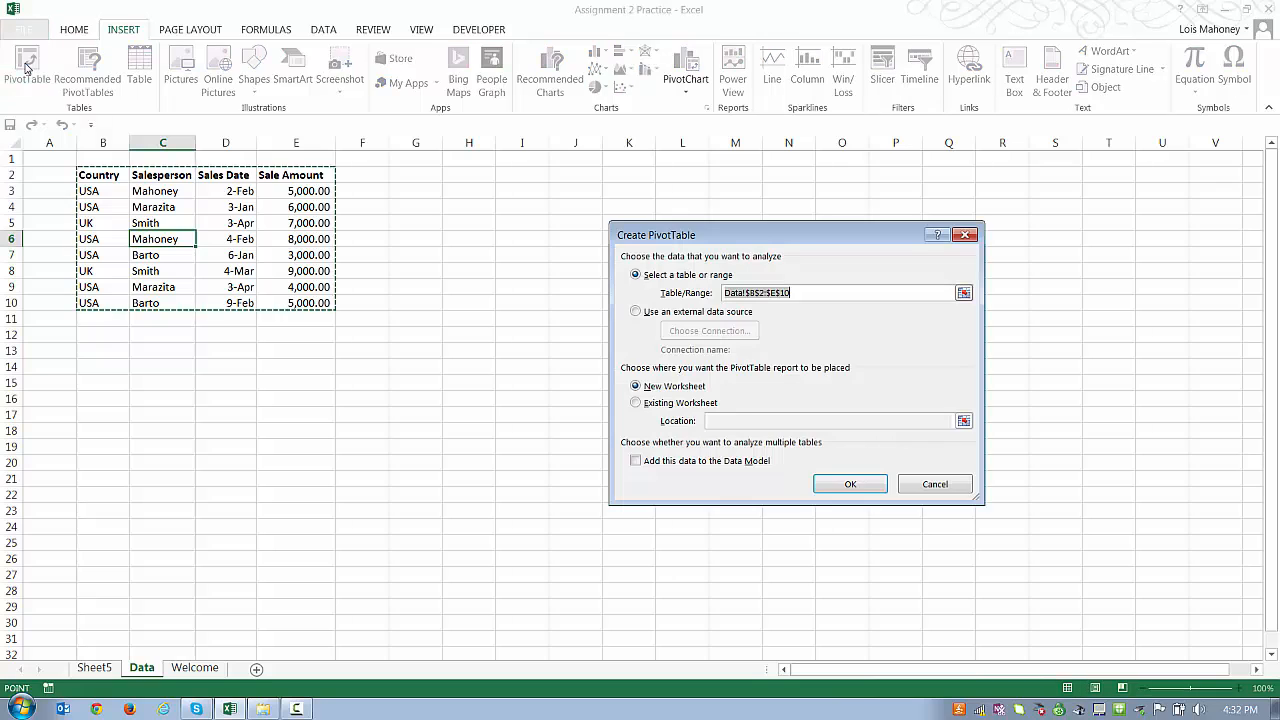
left_click(843, 489)
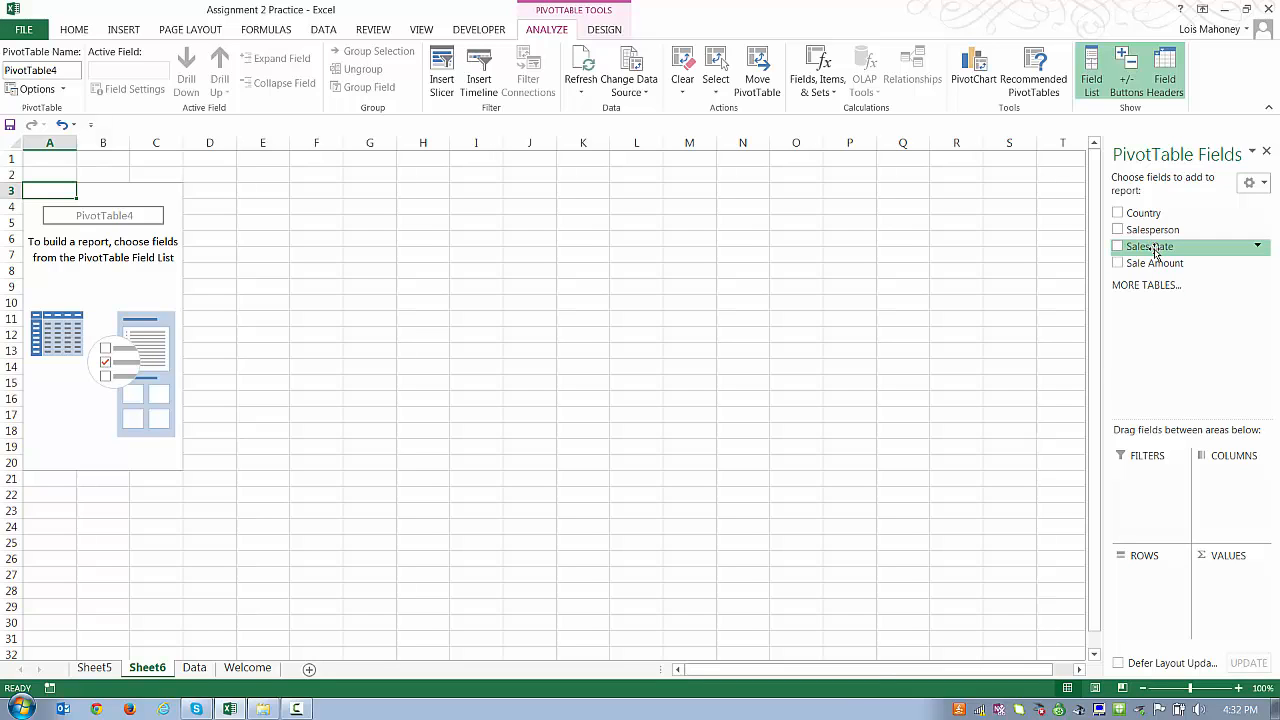
Step: Put Sales Date in rows and summed Sale Amount in values, then select a date cell
left_click_drag(1155, 252, 1140, 578)
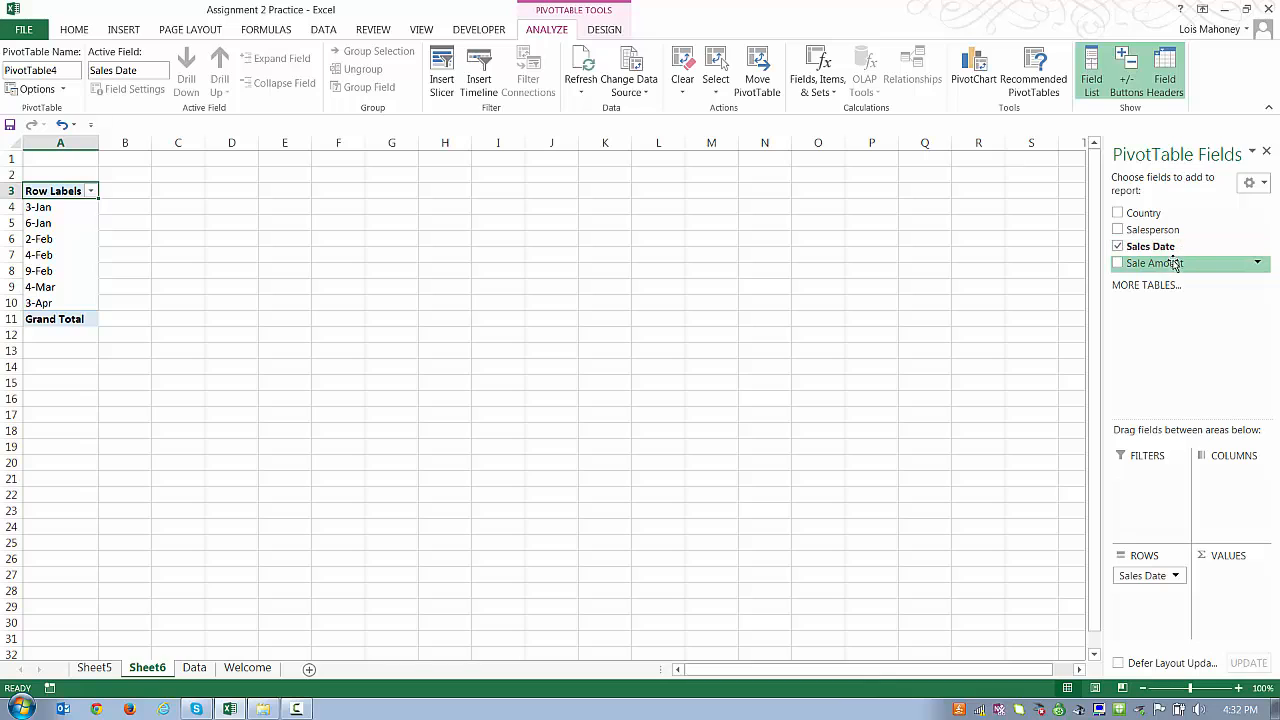
left_click_drag(1173, 262, 1236, 576)
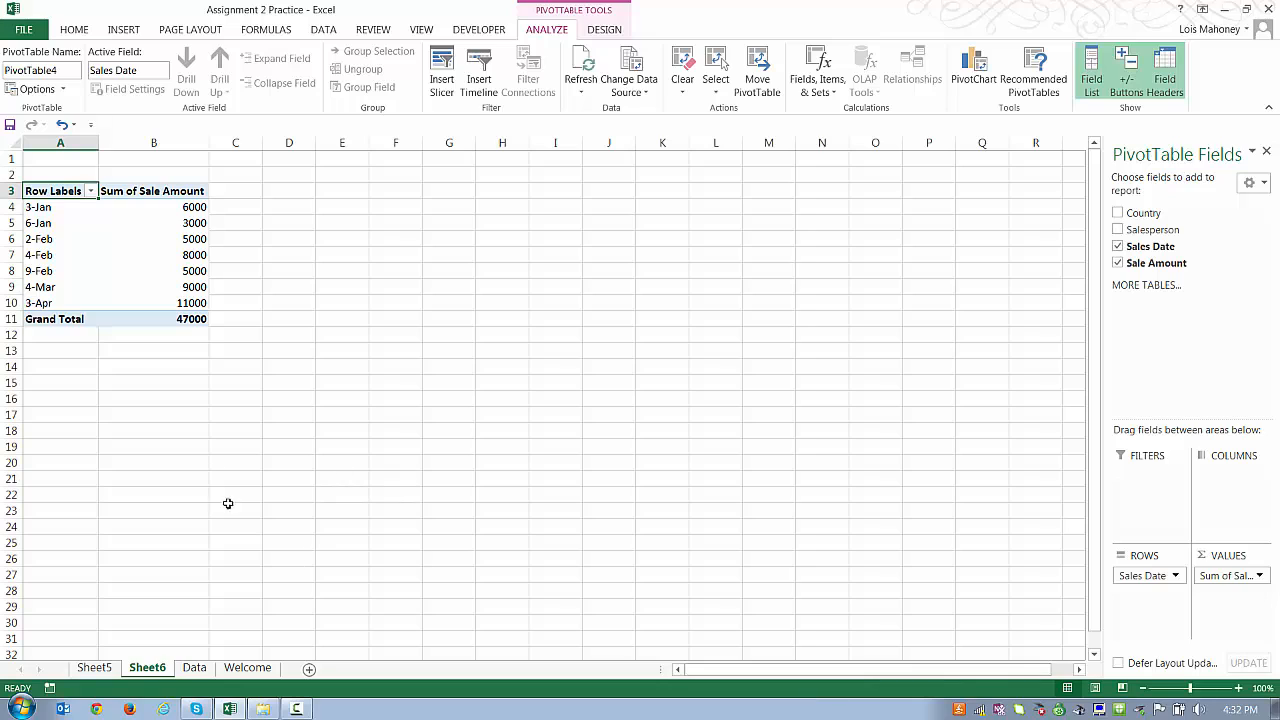
left_click(47, 255)
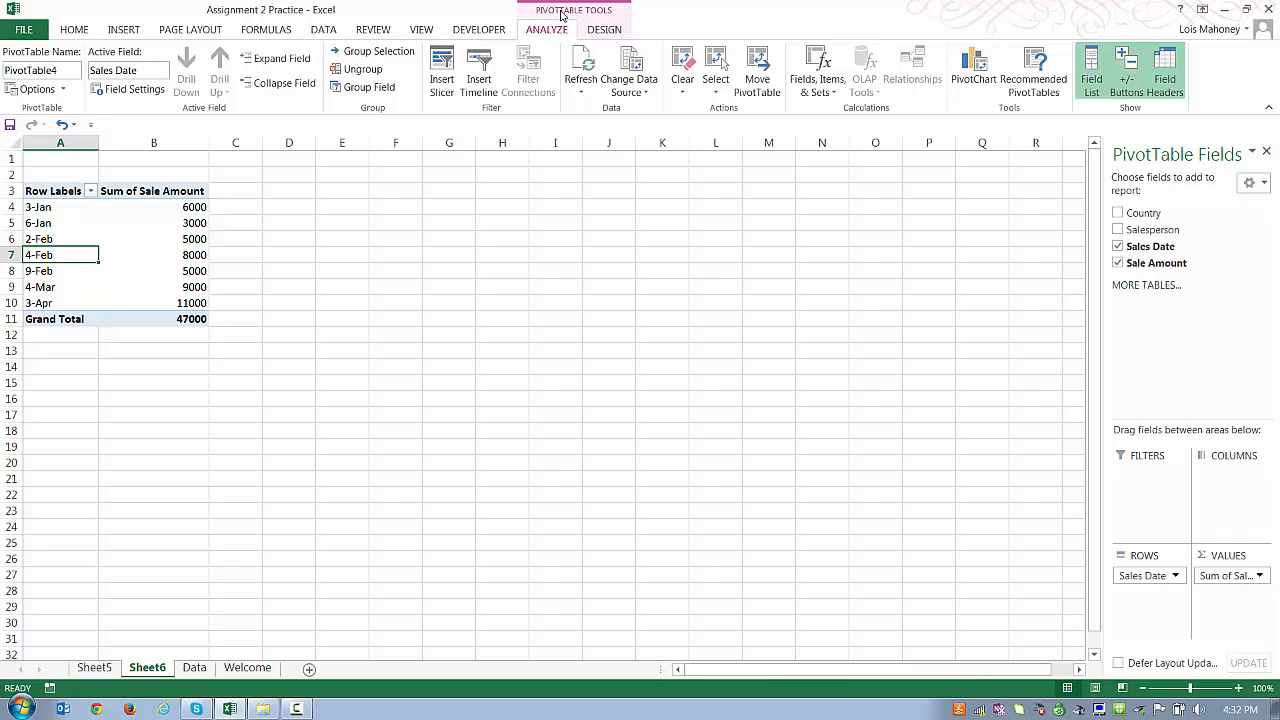
Step: Group the pivot's Sales Date field by Months, giving Jan through Apr totals
left_click(366, 89)
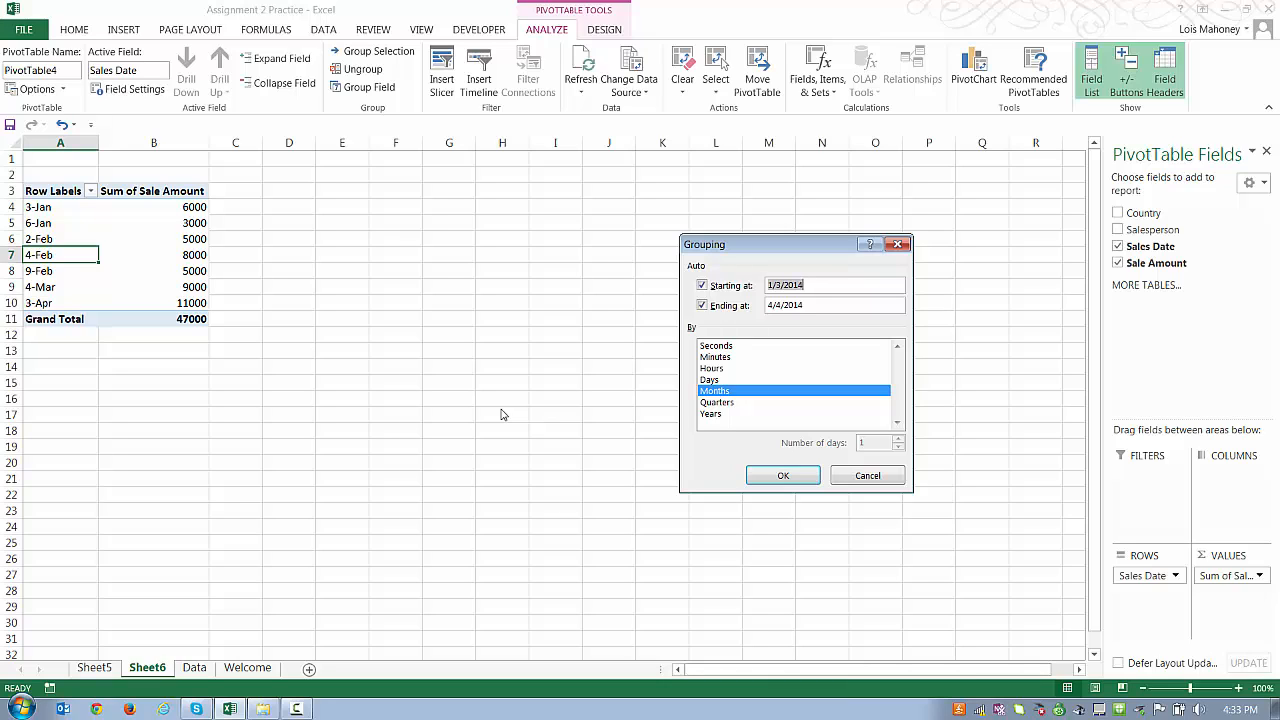
left_click(796, 478)
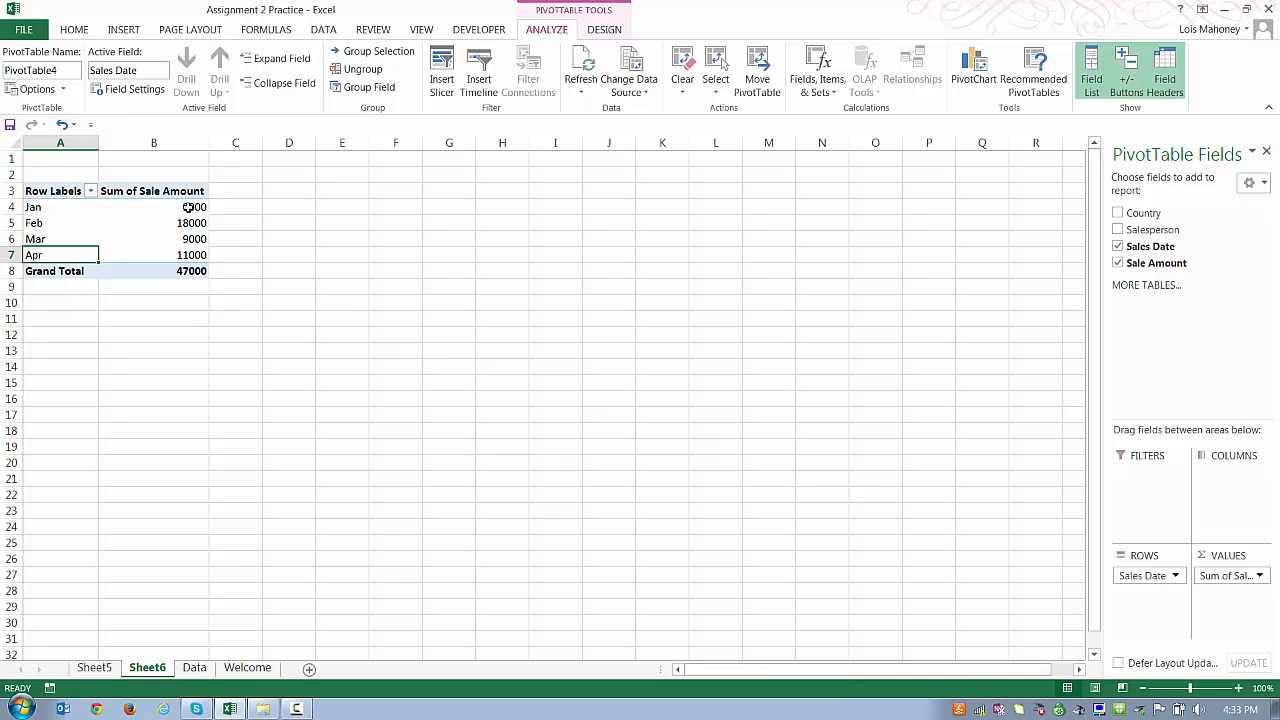
Step: Format the Jan–Apr amounts and grand total in B4:B8 as Accounting dollars with zero decimals
left_click_drag(190, 208, 185, 266)
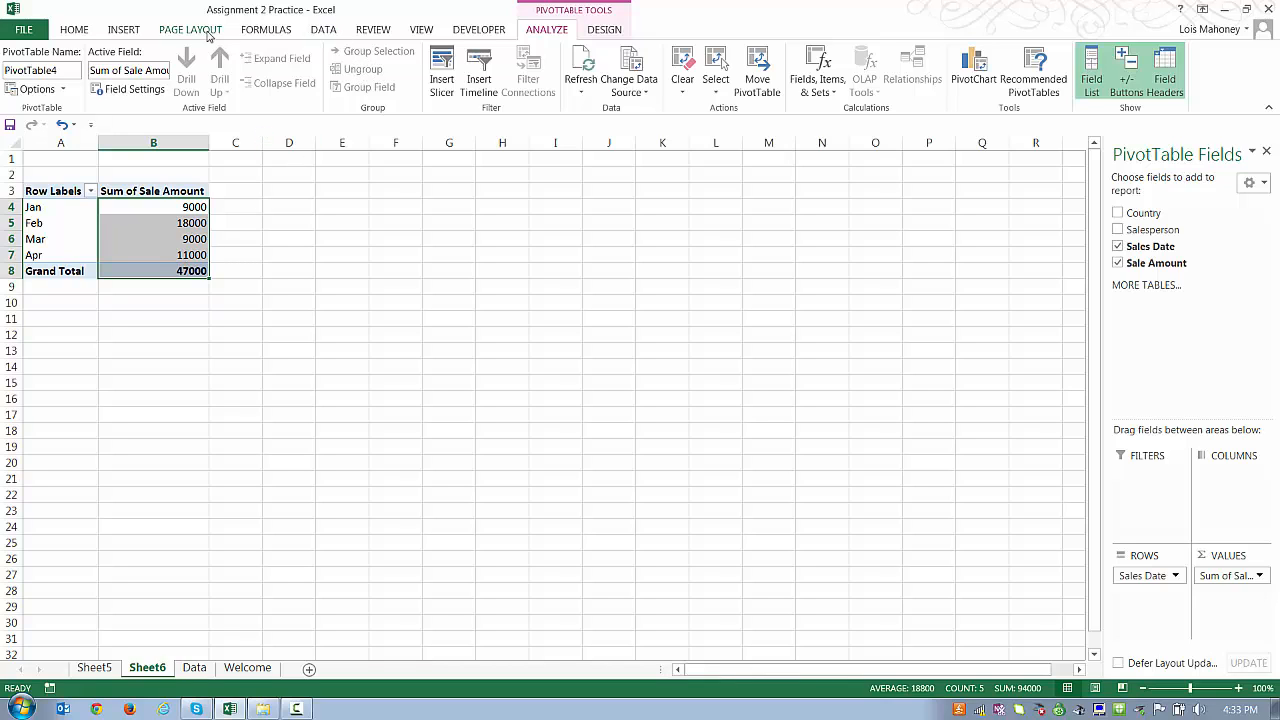
left_click(76, 31)
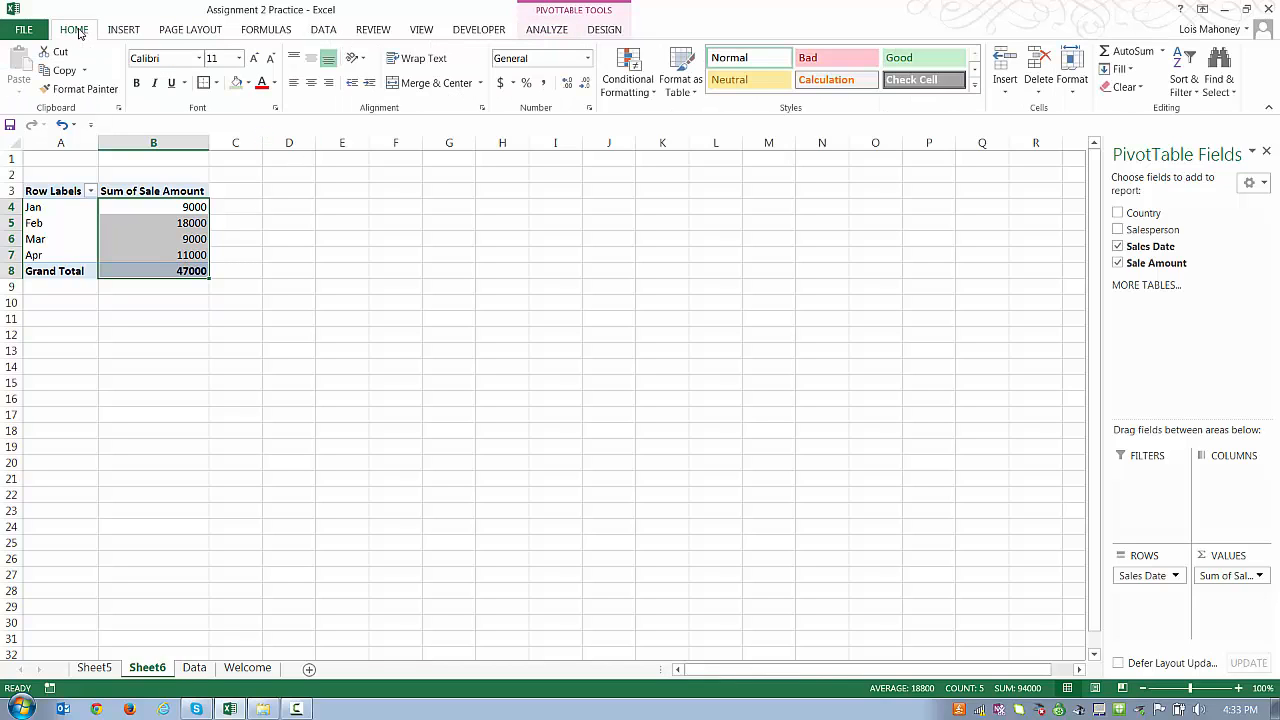
left_click(500, 84)
left_click(585, 83)
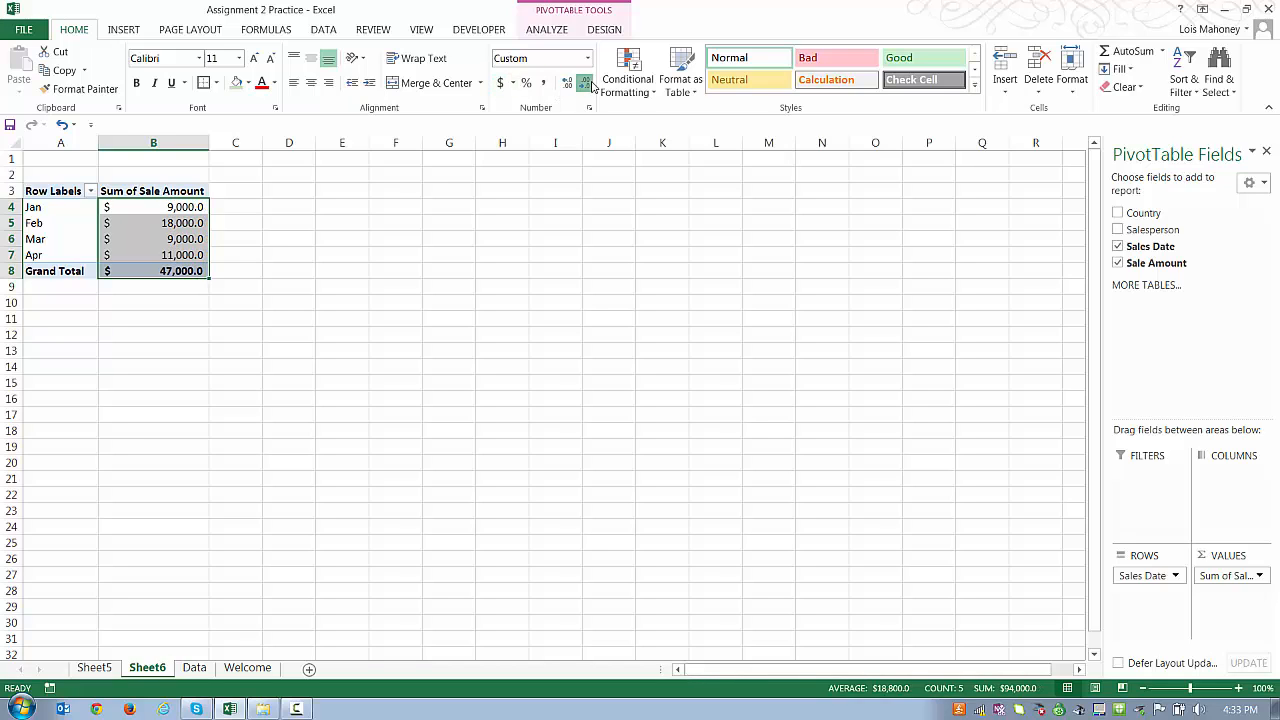
left_click(585, 83)
left_click(341, 263)
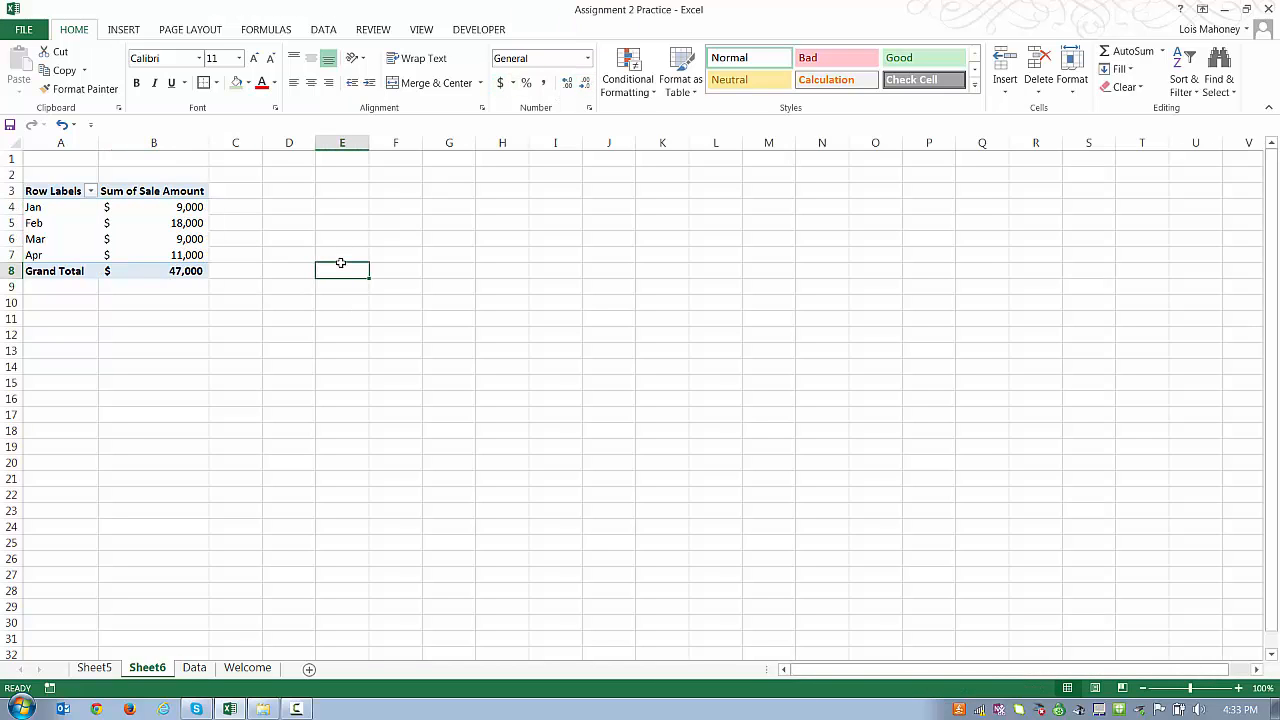